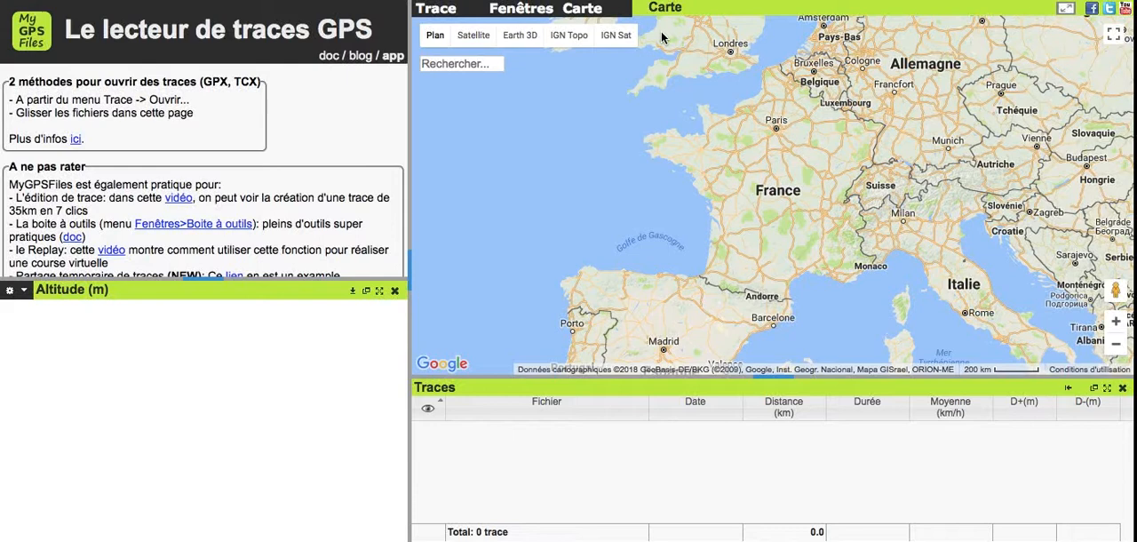
# - Show the IGN Topo base map, and return to the Plan map with Relief turned on
pyautogui.click(567, 39)
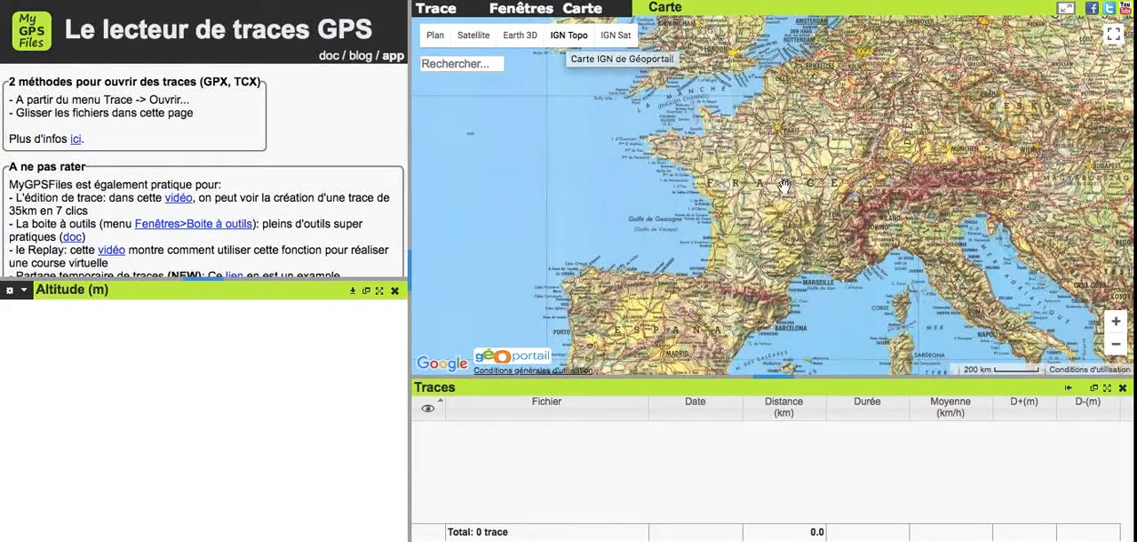
pyautogui.click(437, 37)
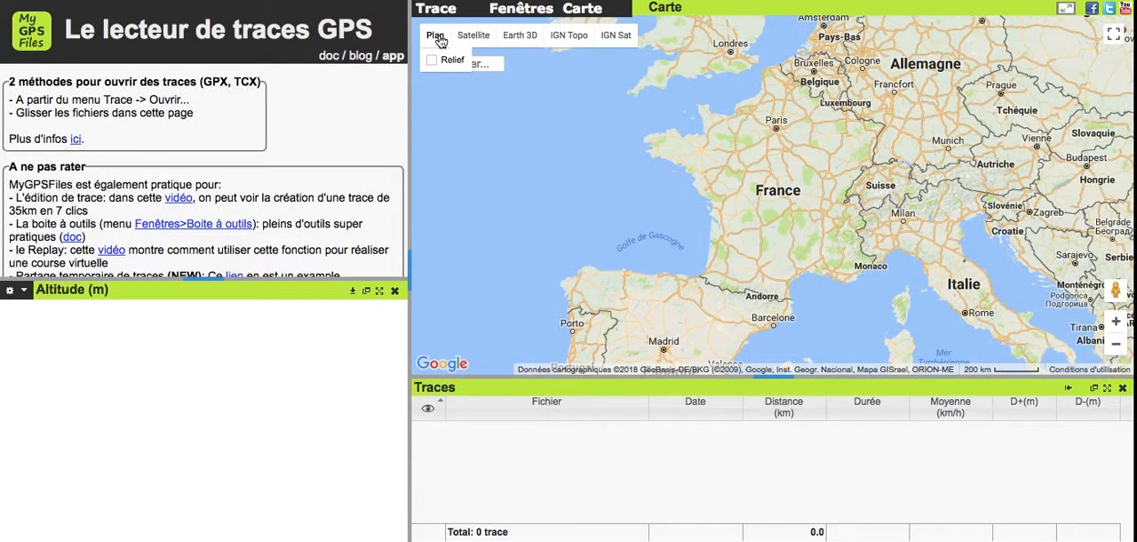
pyautogui.click(432, 61)
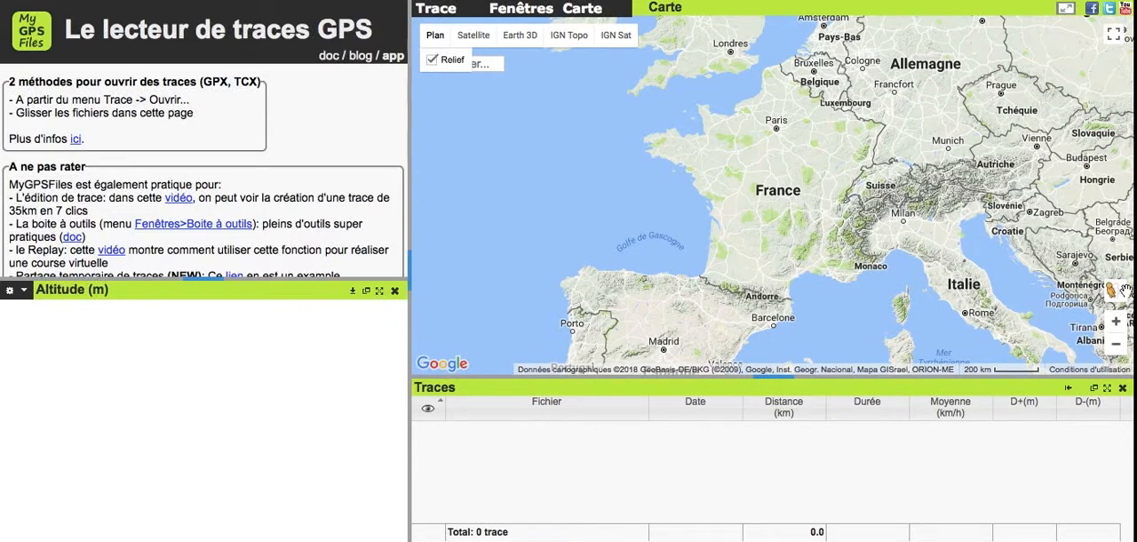
pyautogui.click(1117, 323)
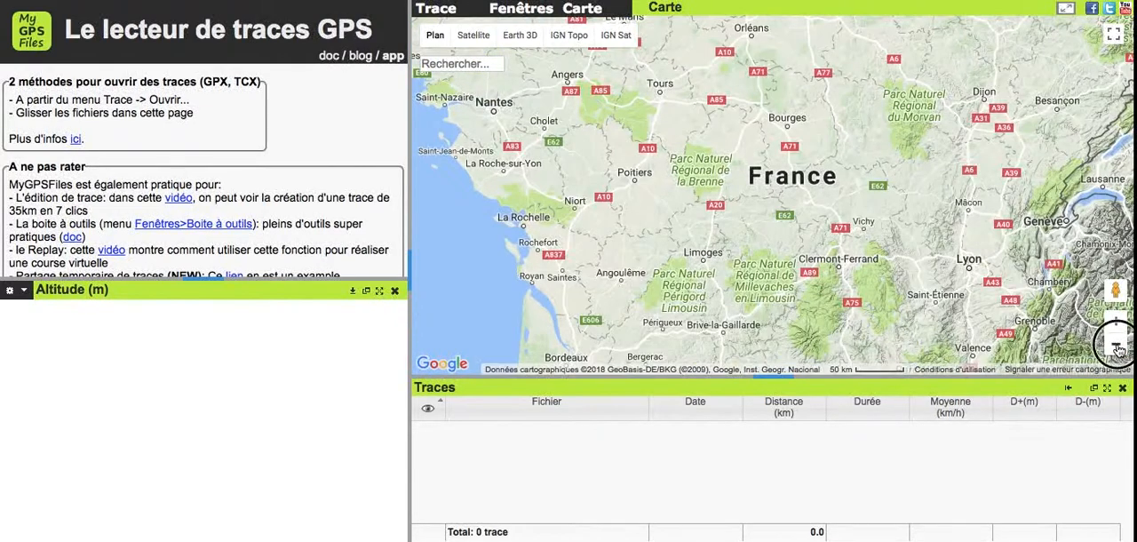
pyautogui.click(1117, 345)
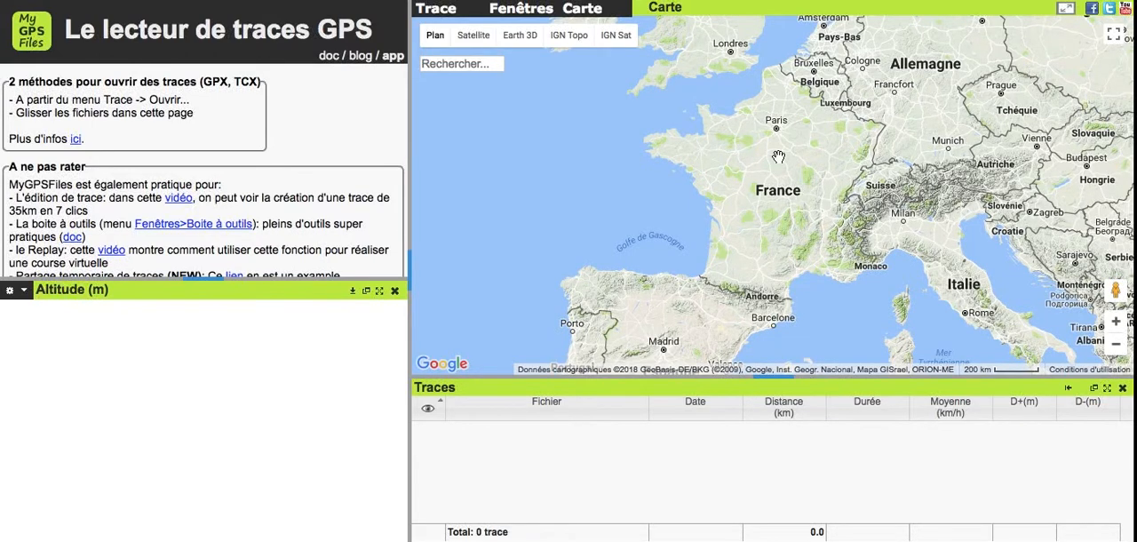
pyautogui.scroll(1, 779, 157)
pyautogui.scroll(3, 778, 156)
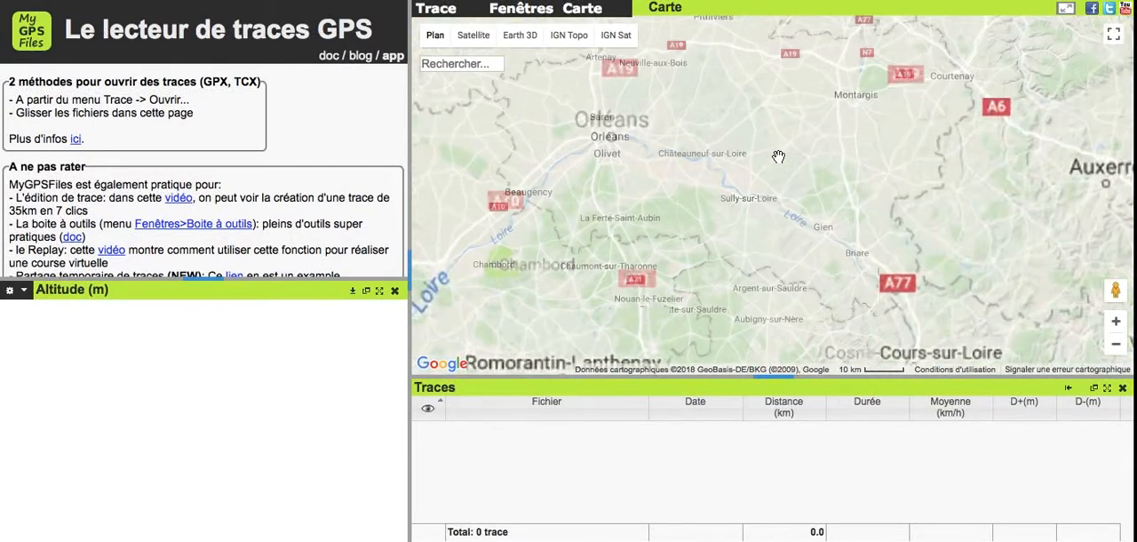
# - Search the map for "paris" to centre it on the city
pyautogui.click(463, 65)
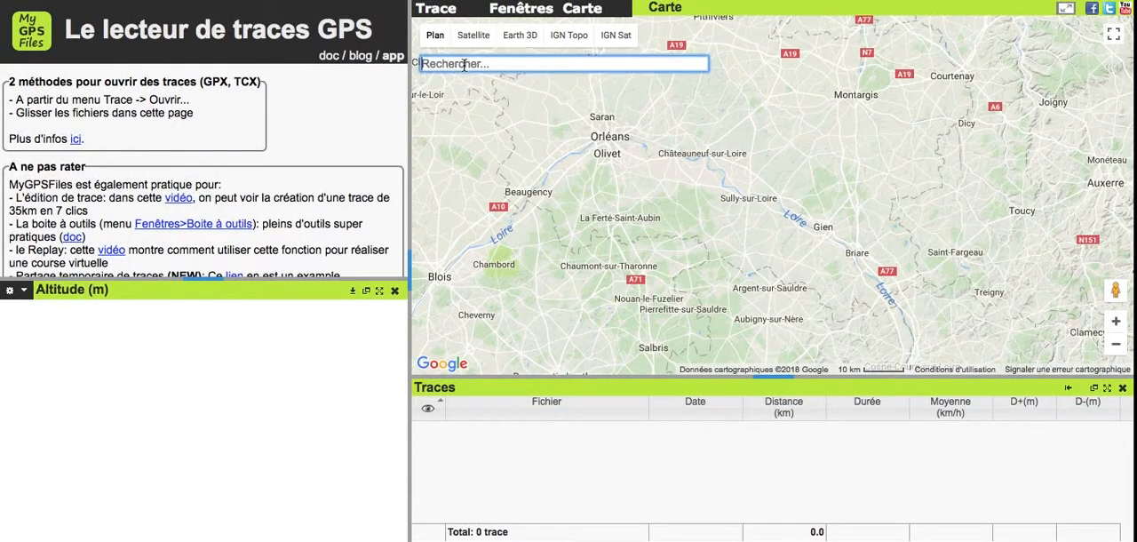
pyautogui.write('pari')
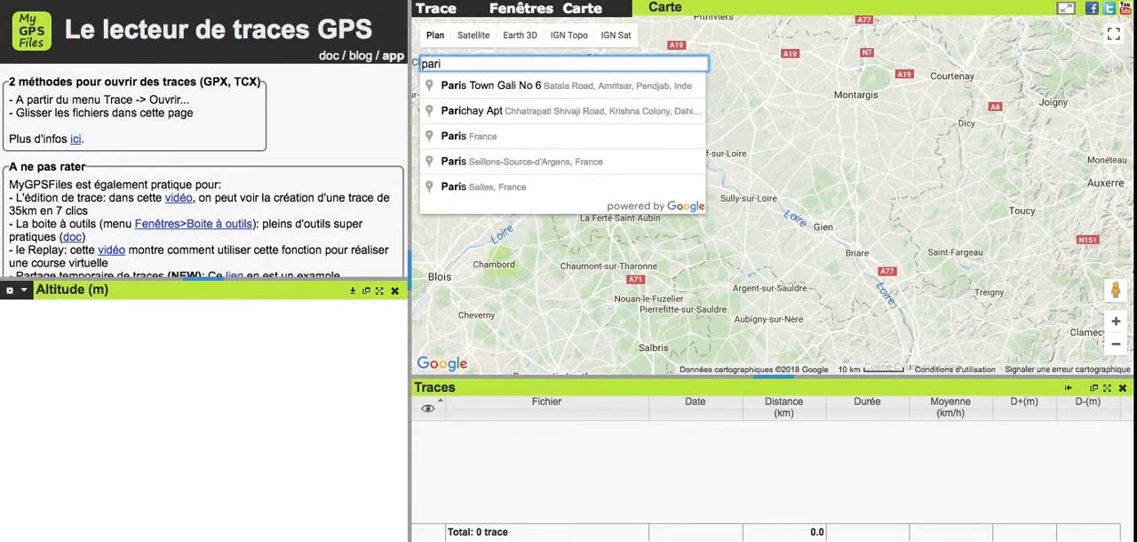
pyautogui.write('s')
pyautogui.press('Return')
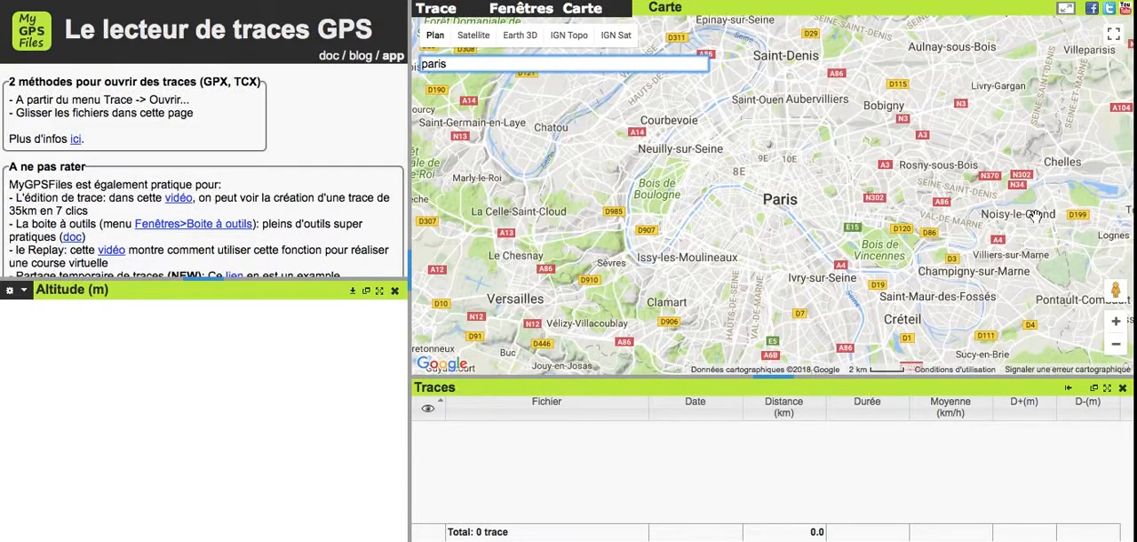
# - Bring the junction of Avenue Henri Martin and Boulevard Flandrin, near the Bois de Boulogne, into close view on the map
pyautogui.click(1115, 325)
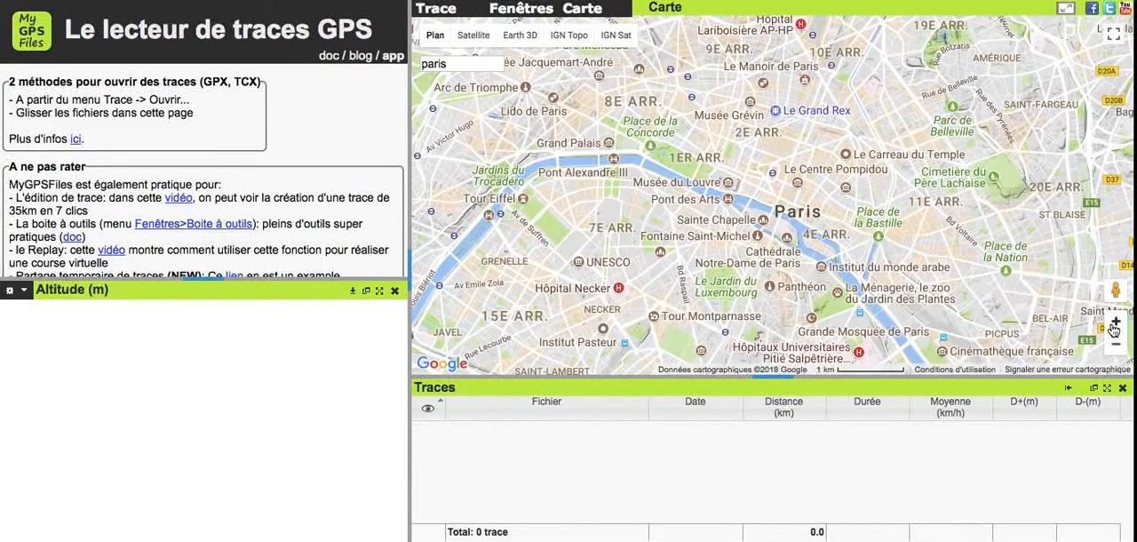
pyautogui.click(1114, 327)
pyautogui.moveTo(719, 206); pyautogui.dragTo(1124, 212)
pyautogui.moveTo(689, 147); pyautogui.dragTo(938, 138)
pyautogui.moveTo(828, 171); pyautogui.dragTo(851, 260)
pyautogui.click(1117, 325)
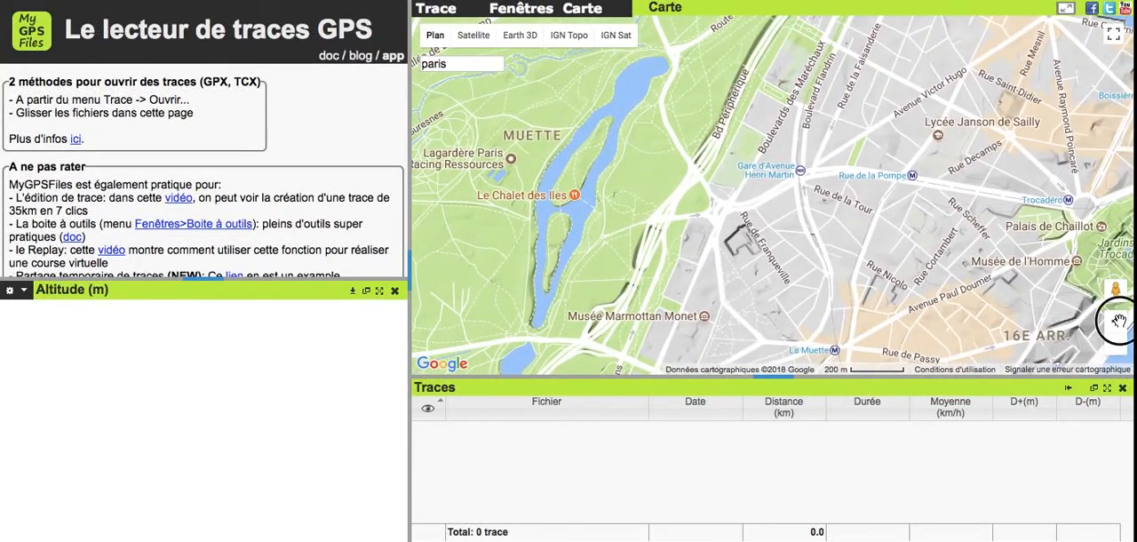
pyautogui.click(1116, 323)
pyautogui.click(1117, 323)
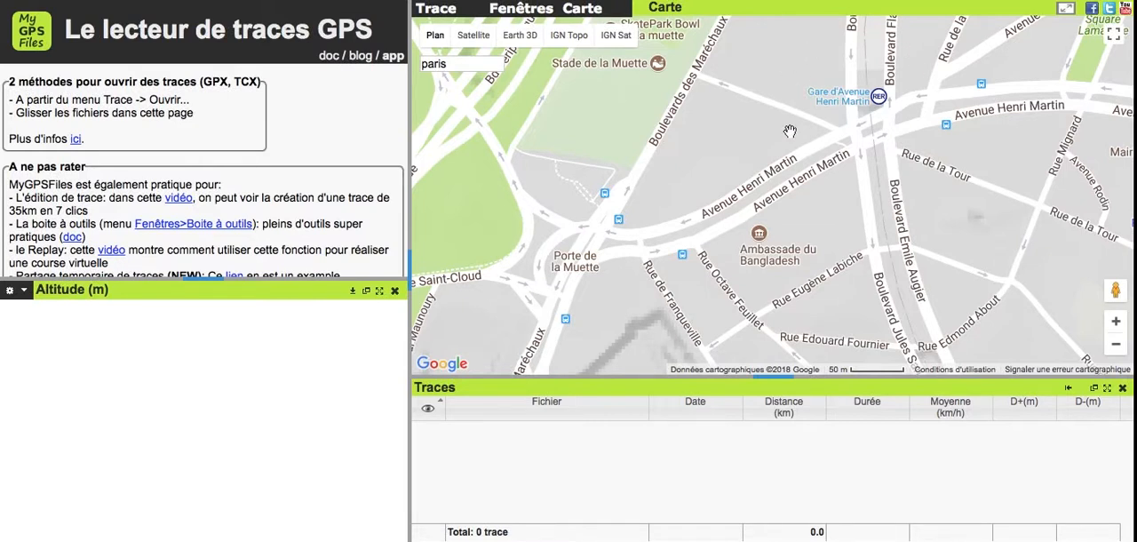
pyautogui.click(1117, 323)
pyautogui.moveTo(978, 165); pyautogui.dragTo(911, 331)
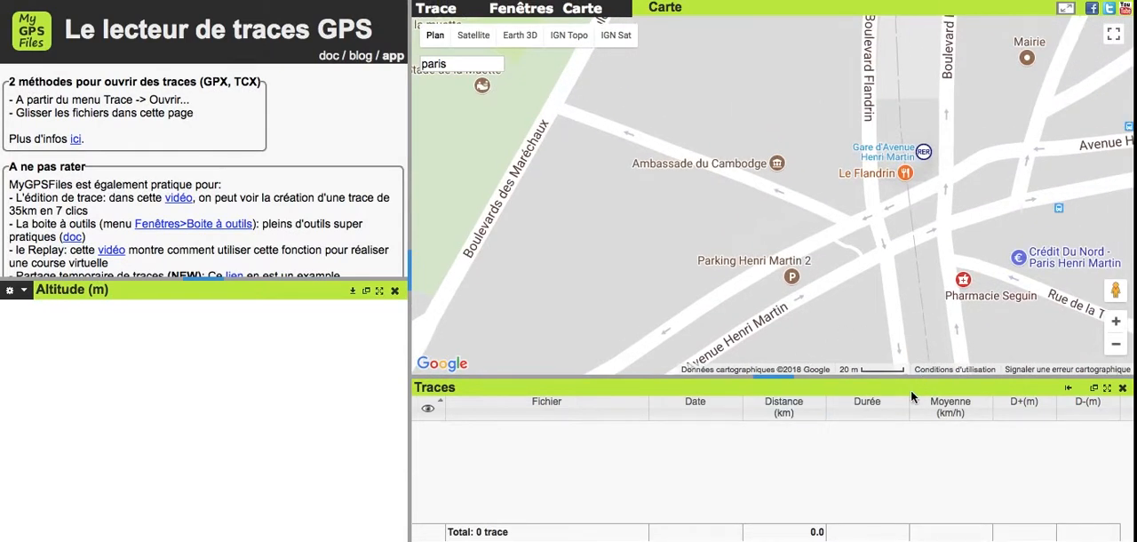
pyautogui.click(867, 275)
pyautogui.moveTo(867, 275); pyautogui.dragTo(870, 249)
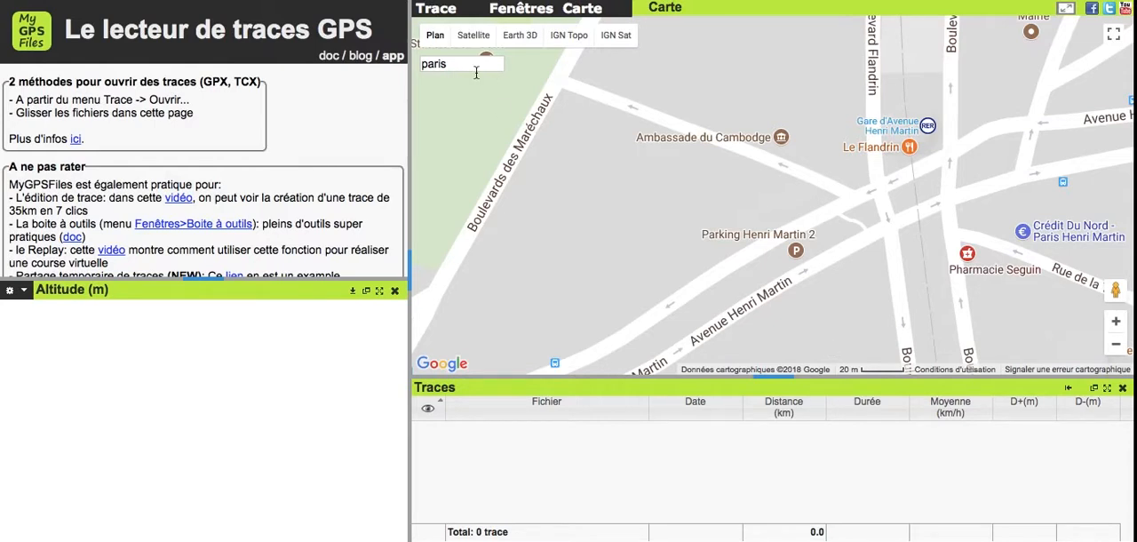
# - Create a new track and draw it from Avenue Henri Martin near Le Flandrin, past the Ambassade du Cambodge, to Boulevards des Maréchaux
pyautogui.click(437, 11)
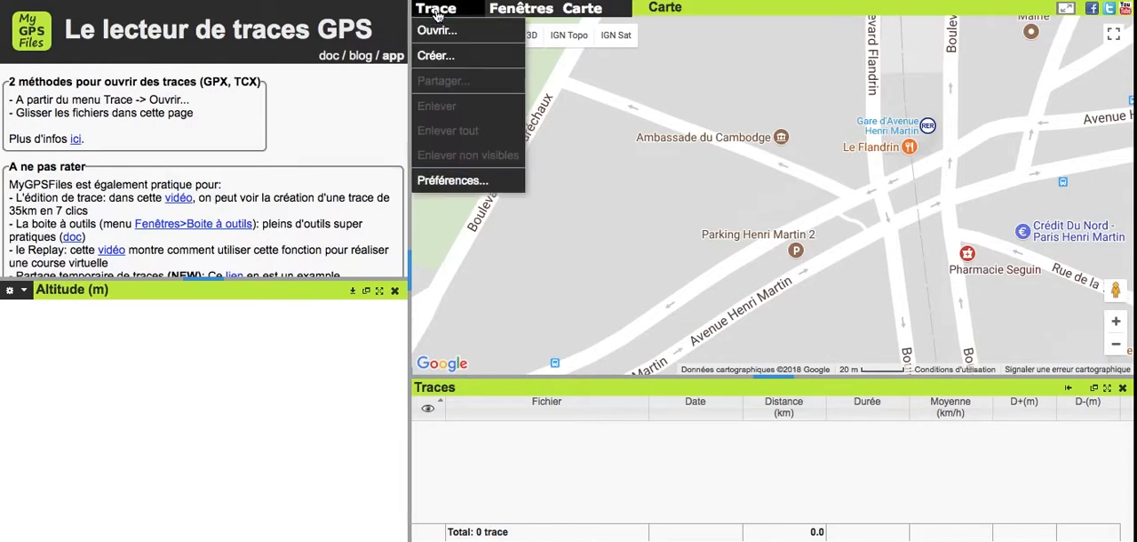
pyautogui.click(472, 57)
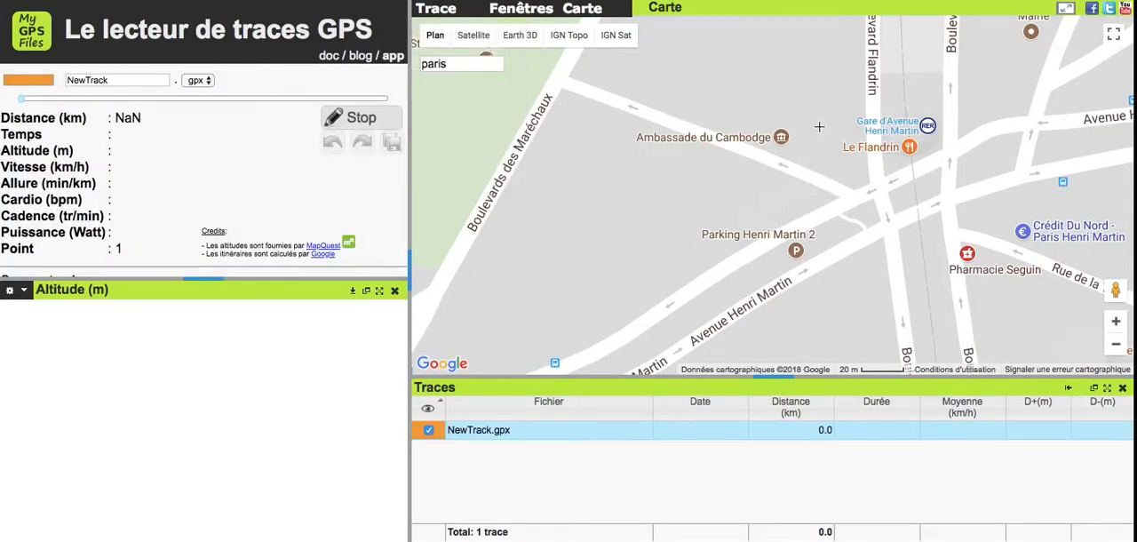
pyautogui.click(896, 175)
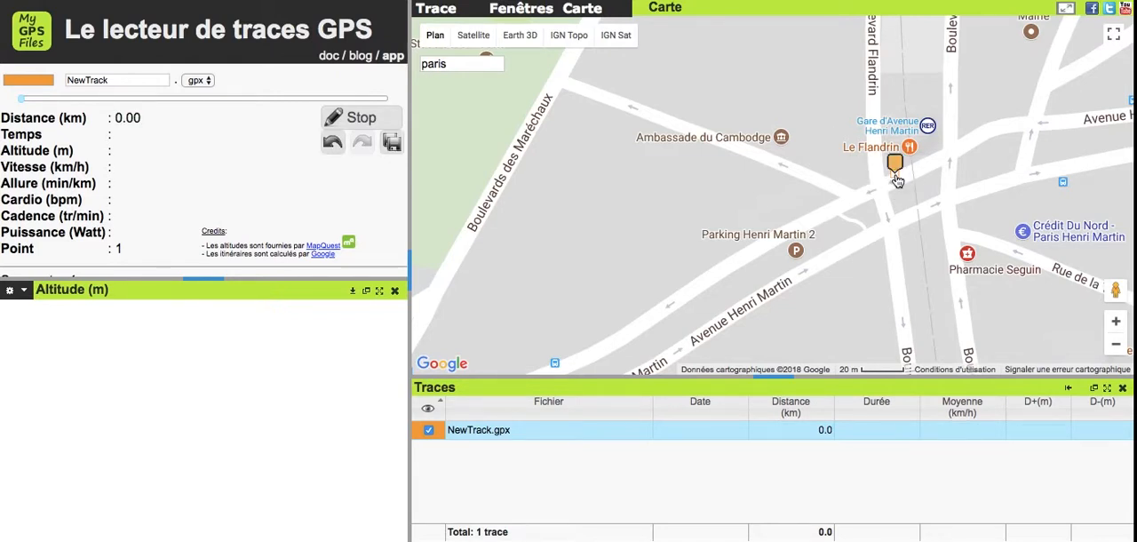
pyautogui.click(850, 189)
pyautogui.click(804, 171)
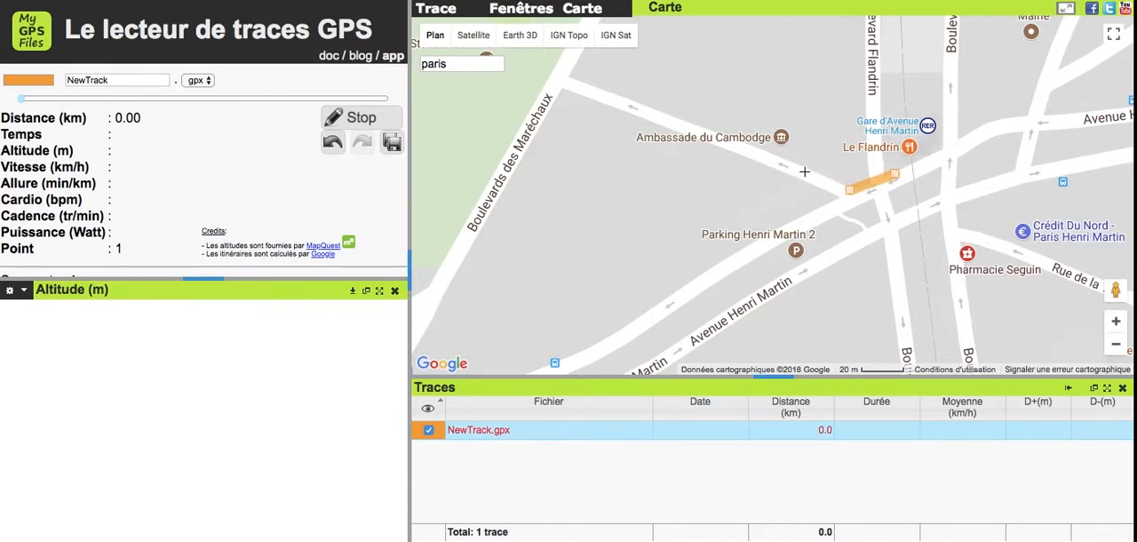
pyautogui.click(688, 123)
pyautogui.moveTo(681, 126); pyautogui.dragTo(630, 102)
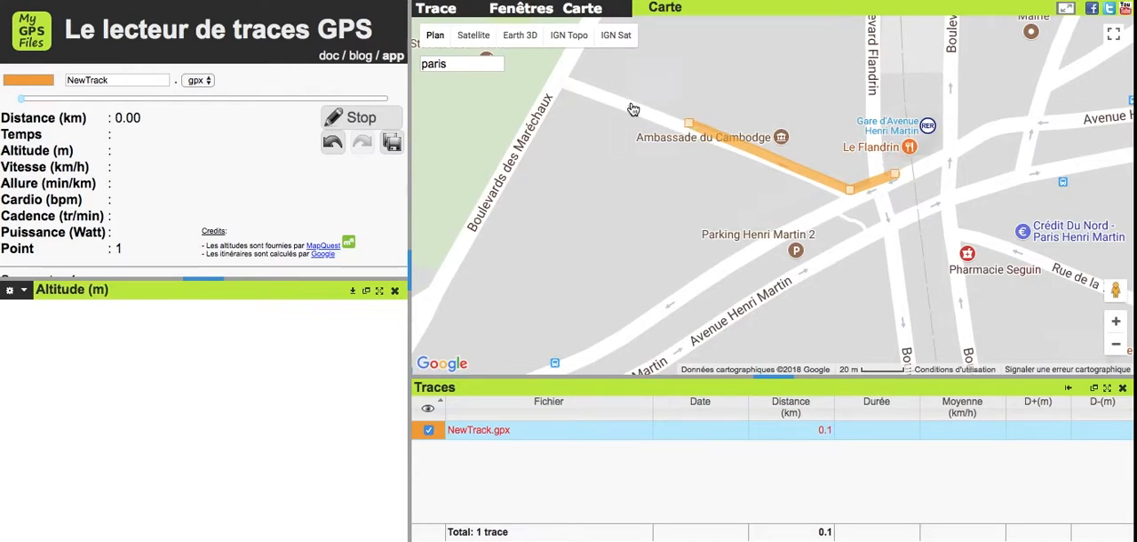
pyautogui.click(566, 78)
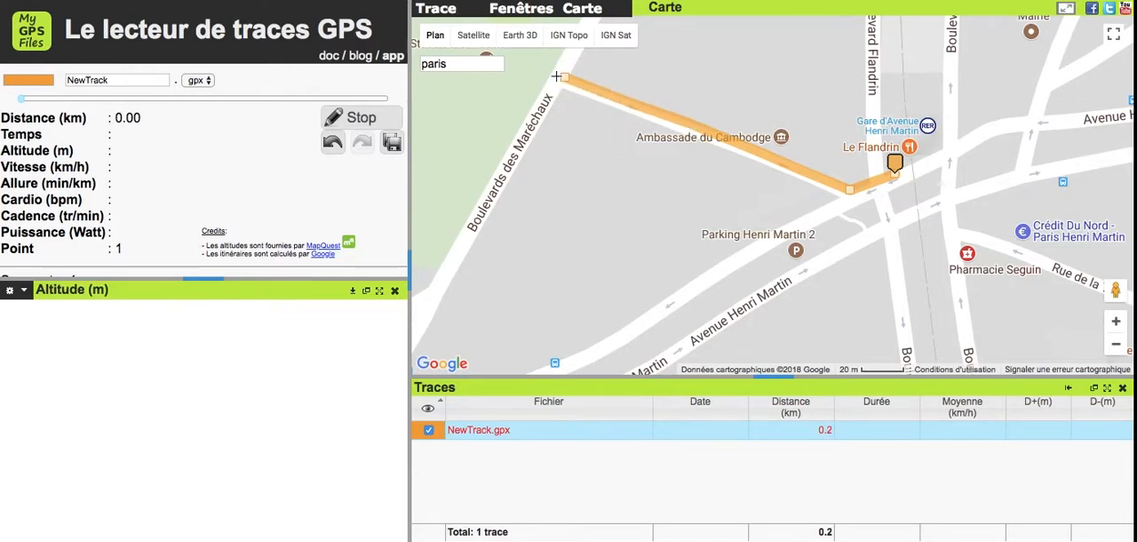
# - Extend the track northeast along Boulevards des Maréchaux to the corner of Rue Gérard Philipe
pyautogui.press('Left')
pyautogui.press('Up')
pyautogui.press('Right')
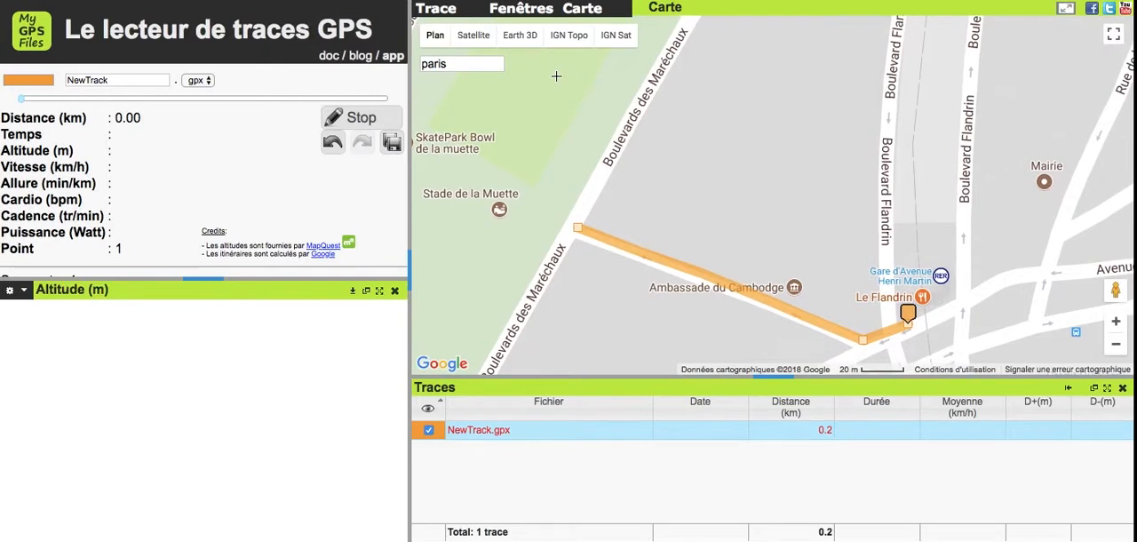
pyautogui.press('Up')
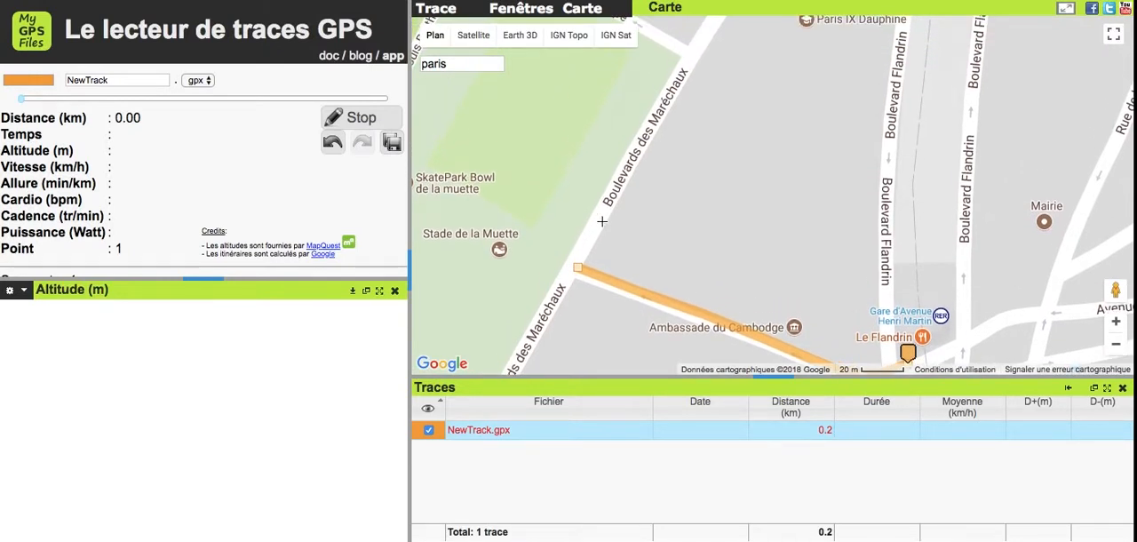
pyautogui.click(594, 218)
pyautogui.click(621, 170)
pyautogui.click(683, 70)
pyautogui.click(691, 53)
# - Extend the track northwest along Rue Gérard Philipe almost to Avenue Louis Barthou
pyautogui.press('Left')
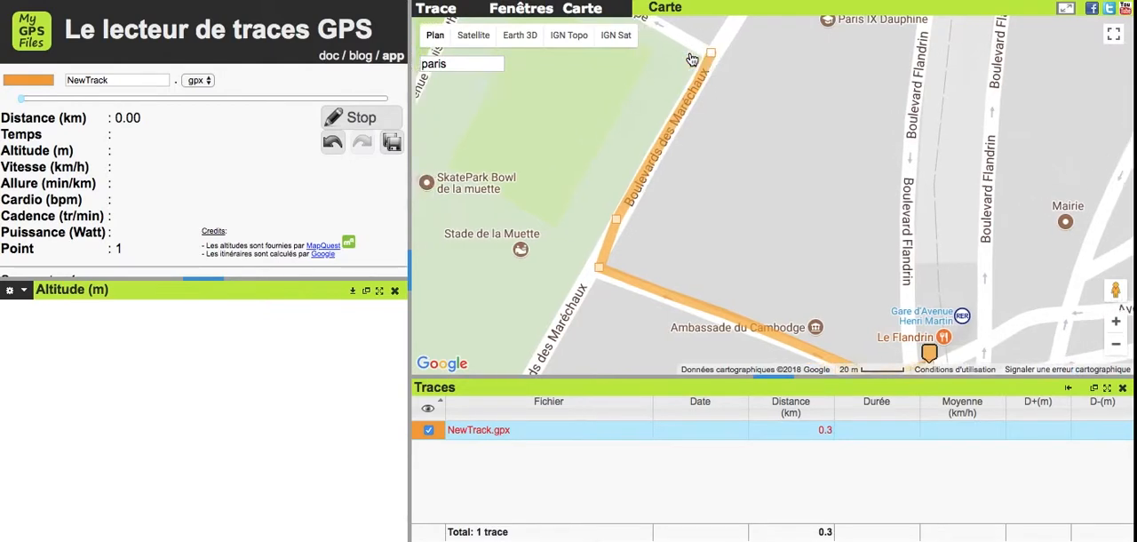
pyautogui.press('Up')
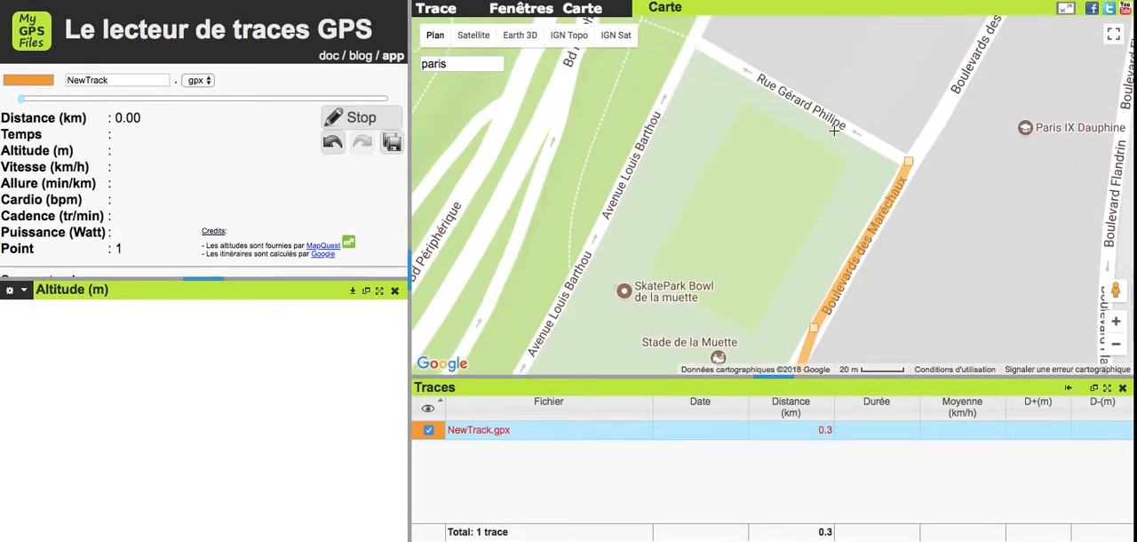
pyautogui.click(840, 122)
pyautogui.click(785, 91)
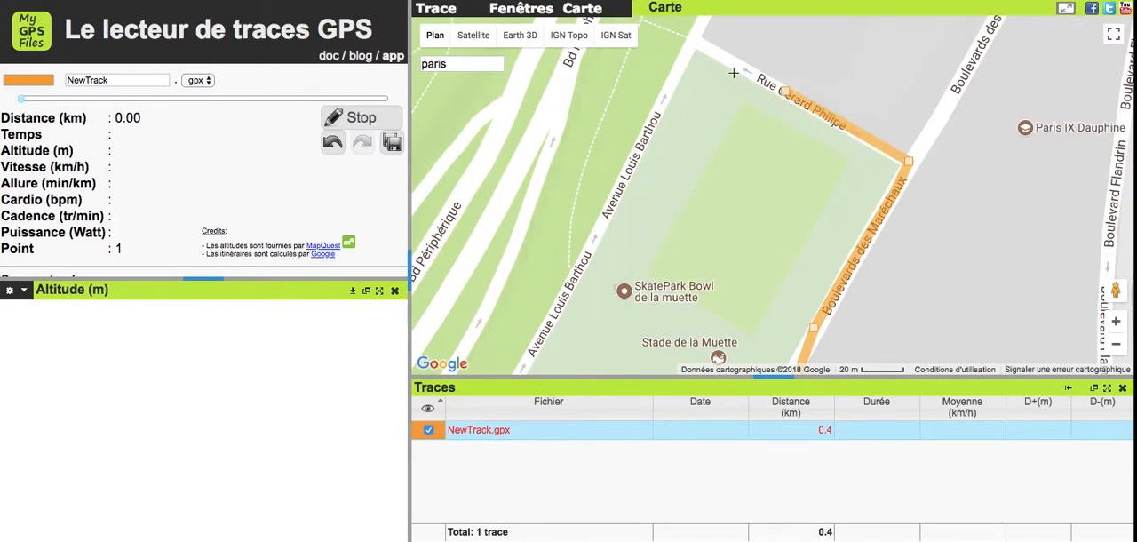
pyautogui.click(719, 61)
# - Add a point off the road beside the sports field, undo and redo it, and delete that point
pyautogui.click(708, 116)
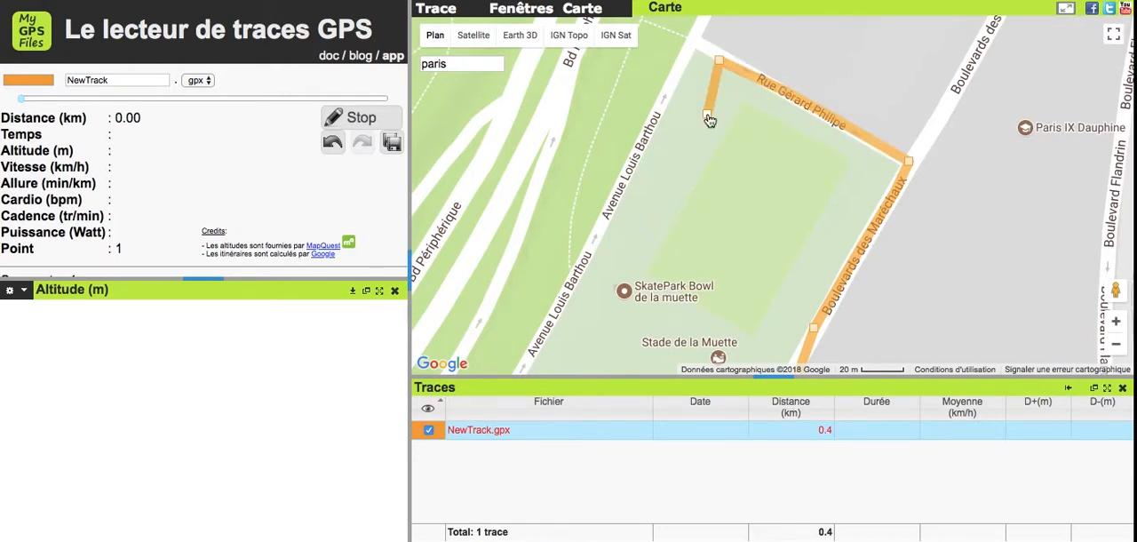
pyautogui.click(332, 144)
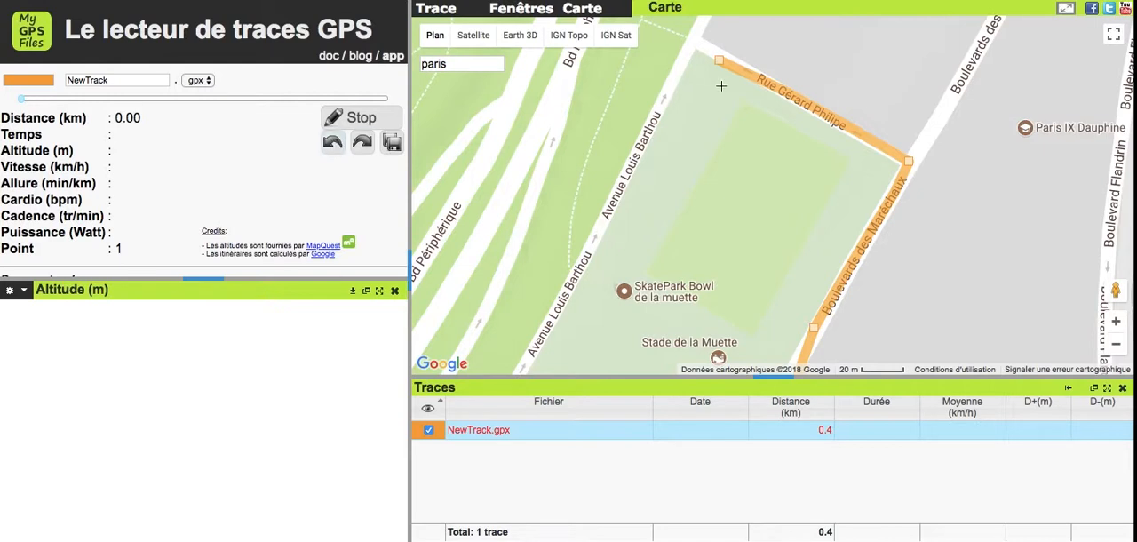
pyautogui.click(362, 144)
pyautogui.click(707, 113)
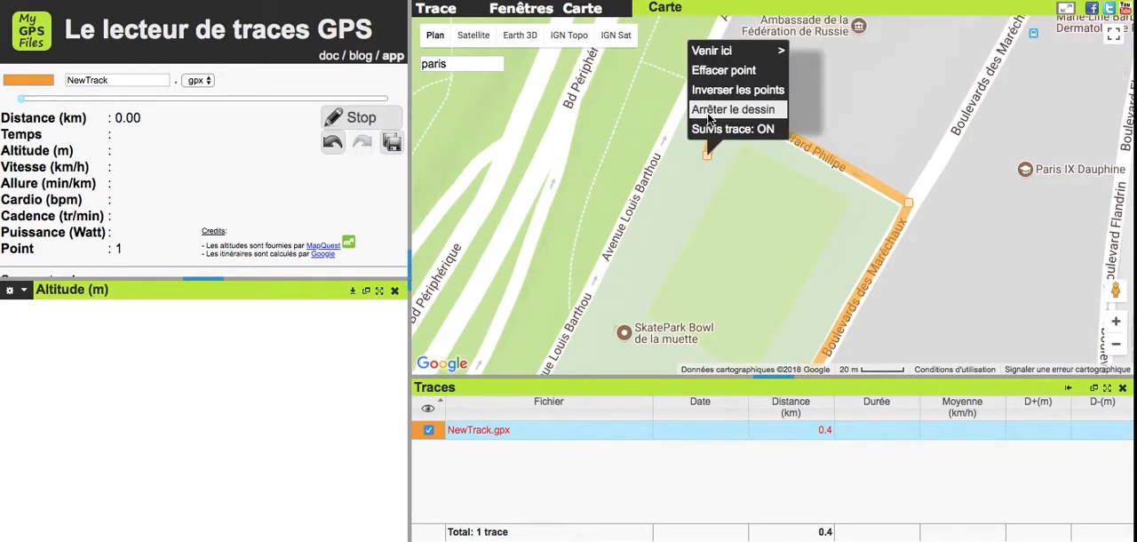
pyautogui.click(723, 70)
# - Extend the track southwest along Avenue Louis Barthou to the street's southern end above Place de Colombie
pyautogui.click(693, 86)
pyautogui.click(653, 162)
pyautogui.click(626, 230)
pyautogui.click(591, 290)
pyautogui.click(558, 346)
pyautogui.press('Down')
pyautogui.press('Left')
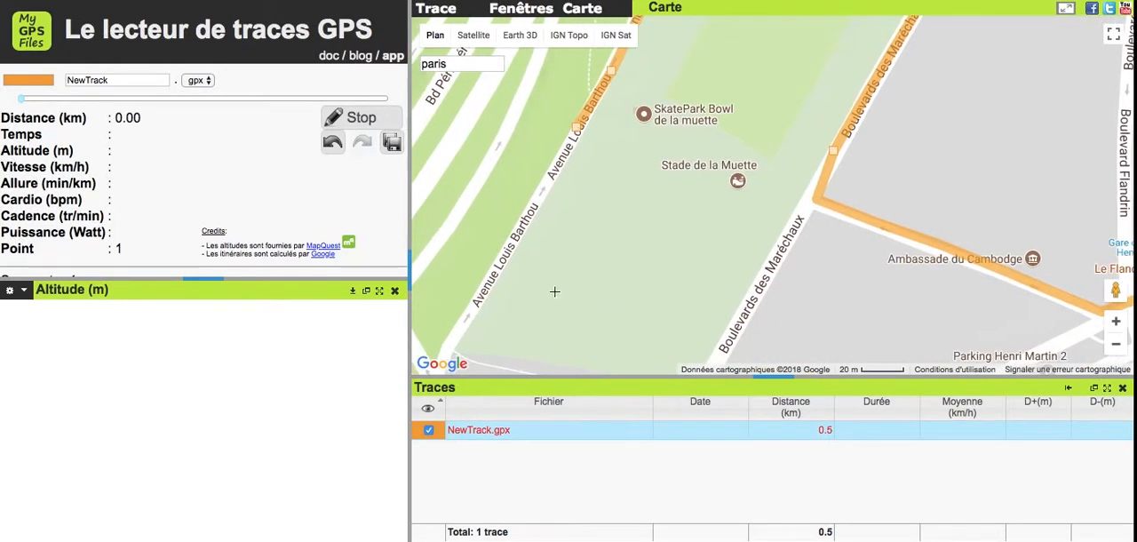
pyautogui.click(538, 199)
pyautogui.click(496, 265)
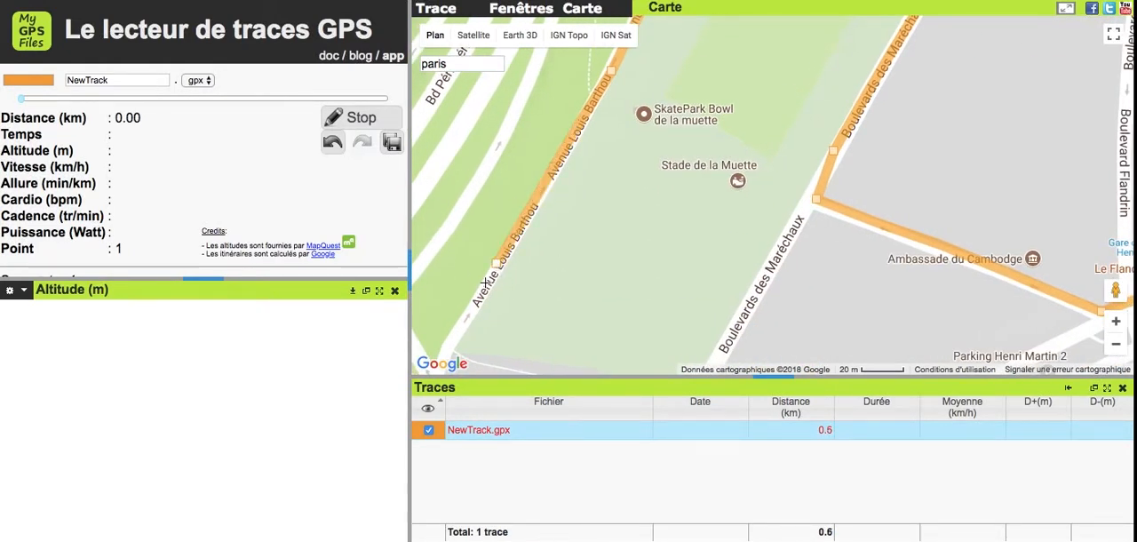
pyautogui.click(454, 334)
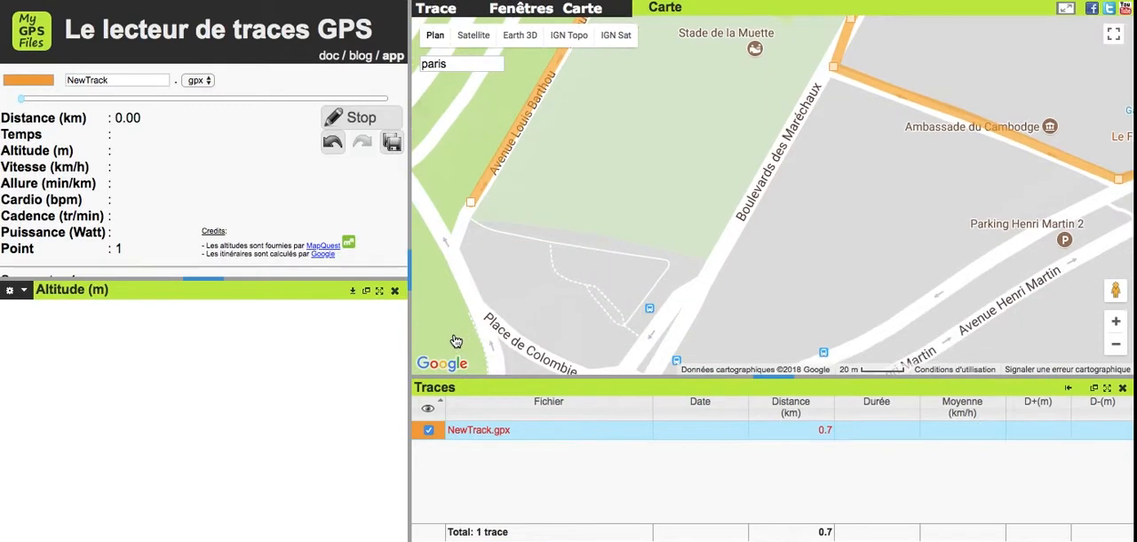
# - Extend the track around Place de Colombie and northeast onto Boulevards des Maréchaux
pyautogui.press('Down')
pyautogui.click(457, 226)
pyautogui.click(480, 279)
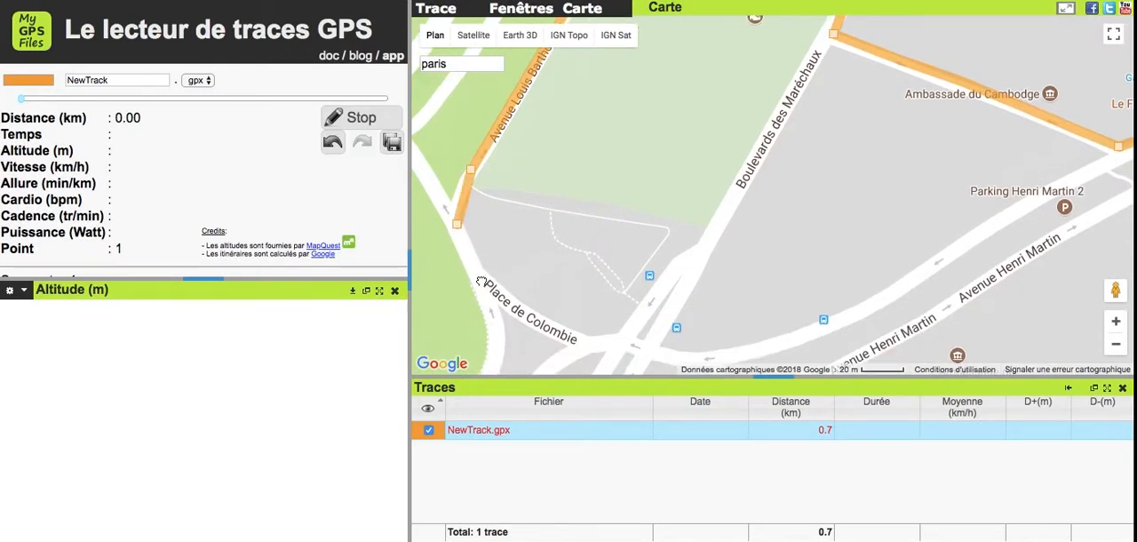
pyautogui.click(511, 305)
pyautogui.click(566, 335)
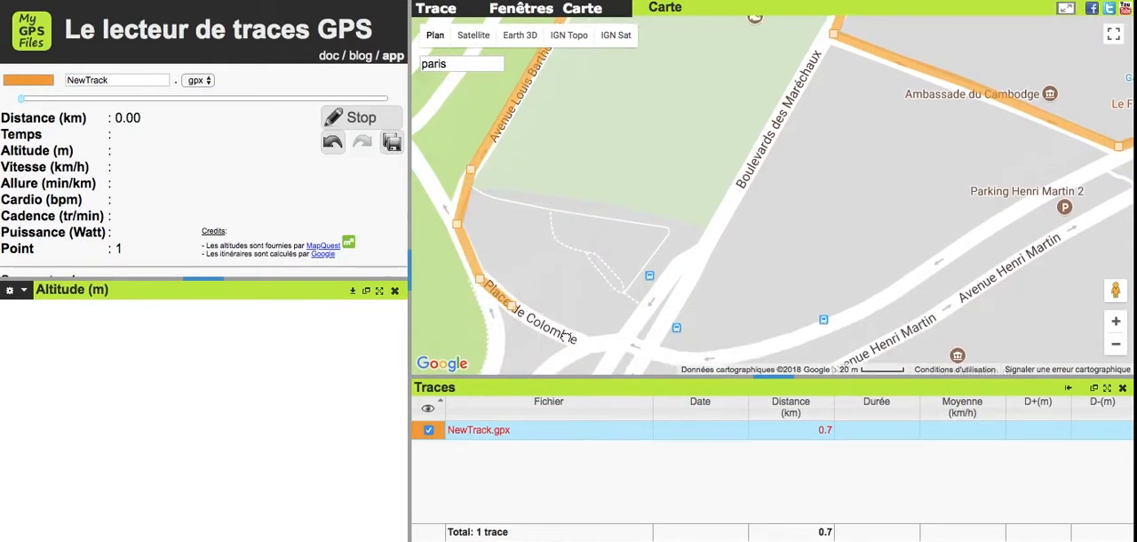
pyautogui.click(628, 335)
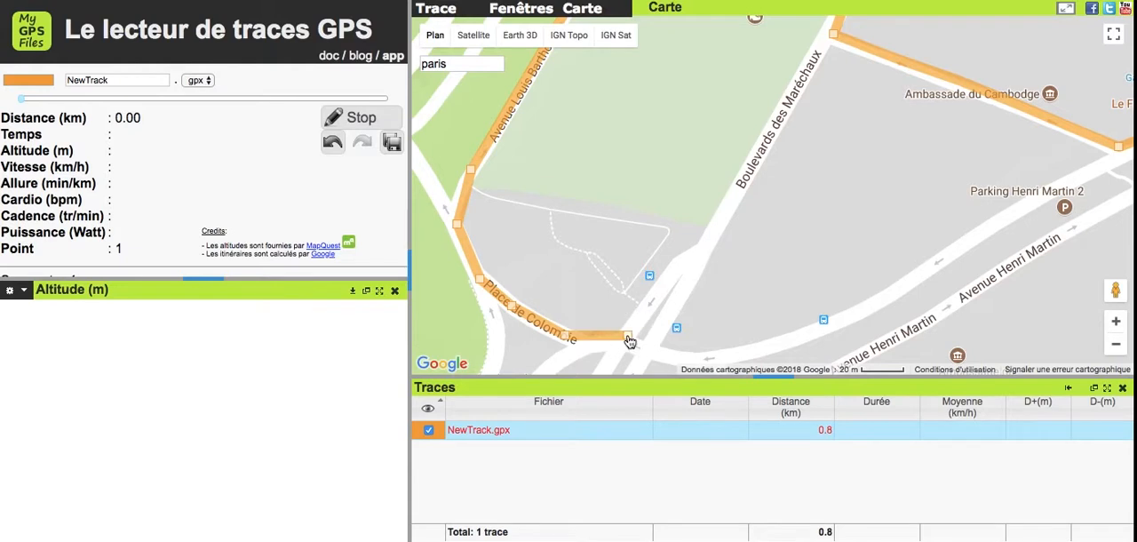
pyautogui.click(664, 289)
pyautogui.click(702, 253)
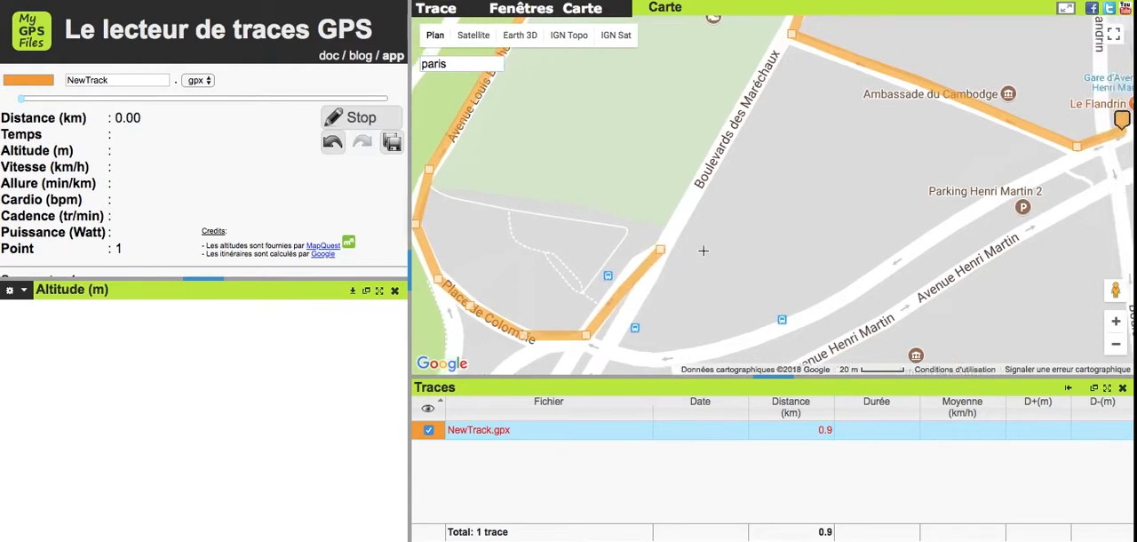
# - Extend the track northeast along Boulevards des Maréchaux to the junction with the street past Ambassade du Cambodge
pyautogui.click(628, 242)
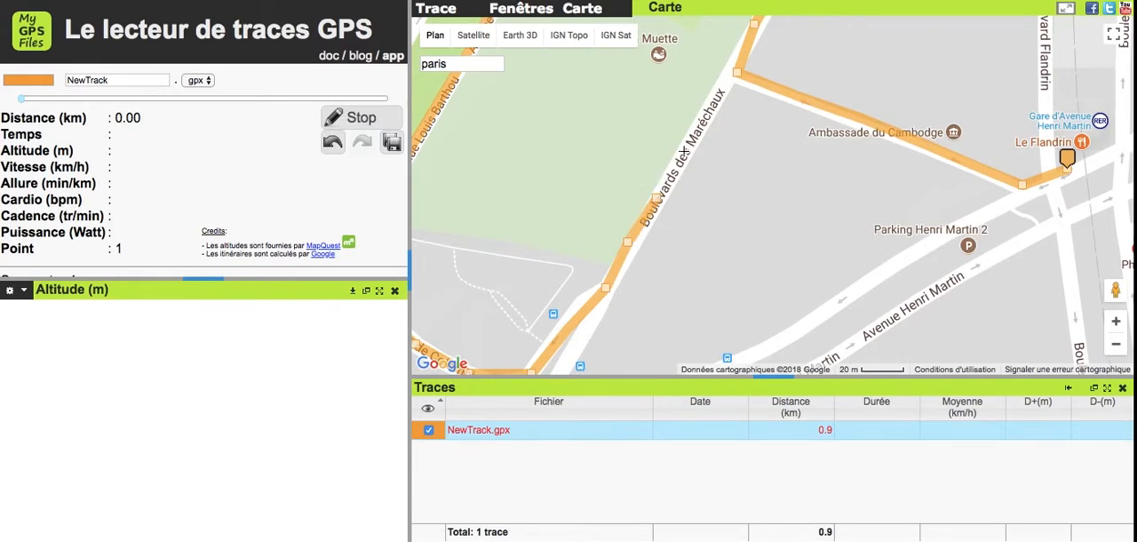
pyautogui.click(682, 153)
pyautogui.click(702, 114)
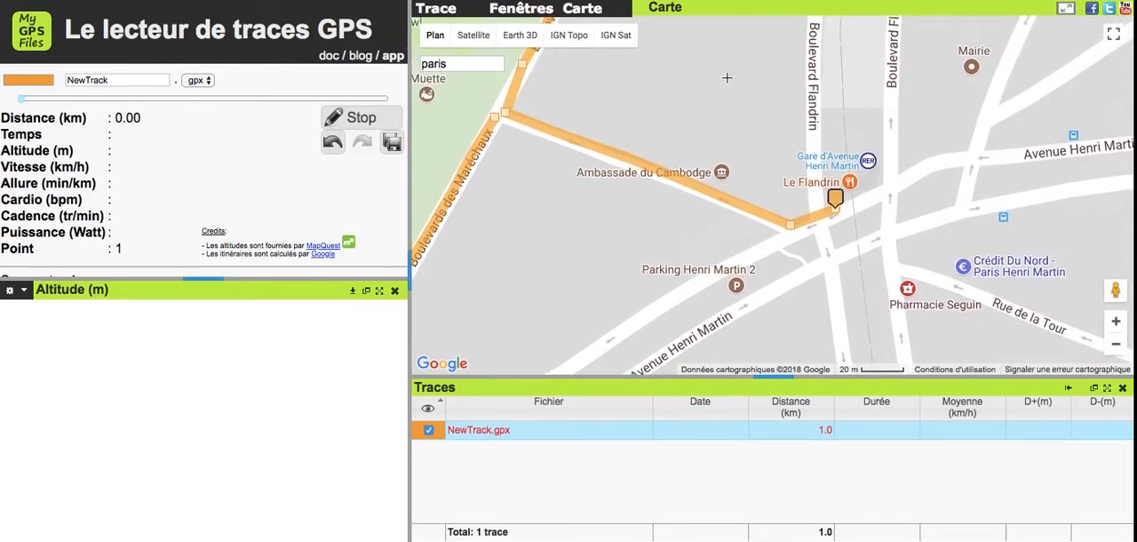
# - Extend the track southeast past Ambassade du Cambodge and back to its starting point near Le Flandrin
pyautogui.click(528, 134)
pyautogui.moveTo(569, 152); pyautogui.dragTo(568, 150)
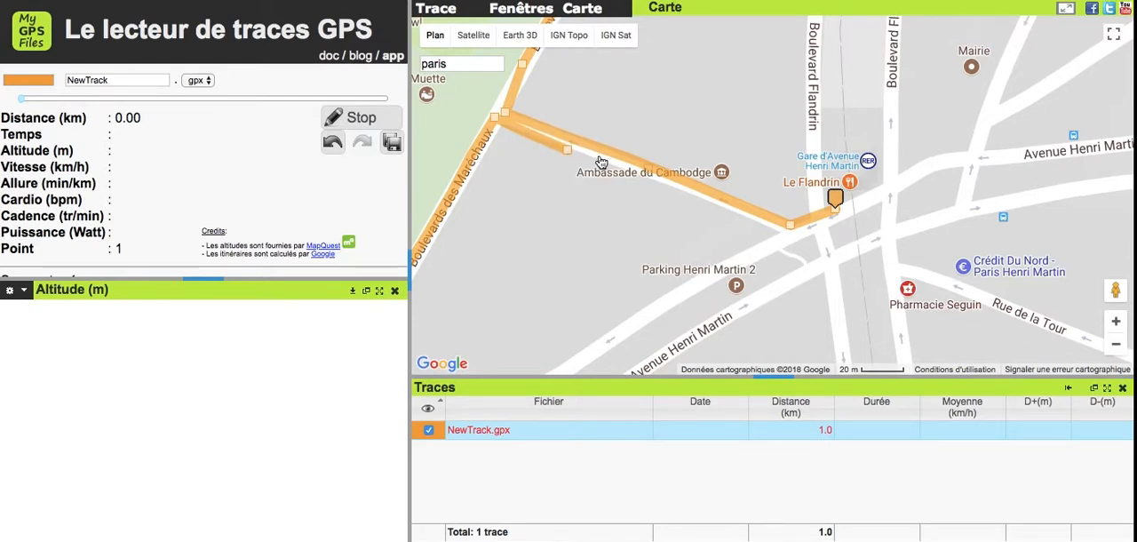
pyautogui.click(663, 187)
pyautogui.click(703, 202)
pyautogui.click(746, 221)
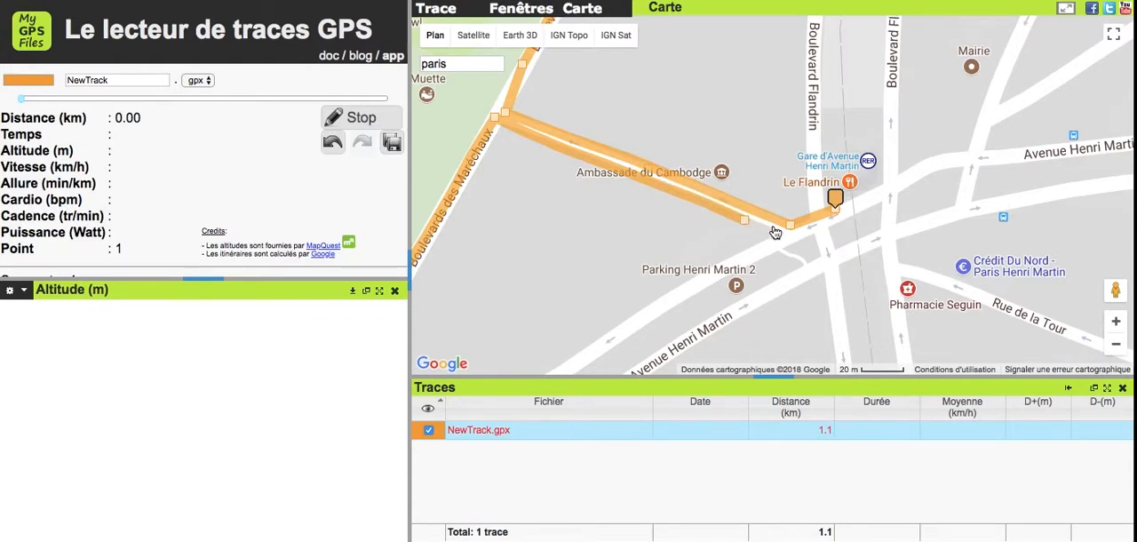
pyautogui.click(776, 231)
pyautogui.click(825, 231)
pyautogui.moveTo(825, 231)
pyautogui.mouseDown()
pyautogui.moveTo(839, 206)
pyautogui.moveTo(839, 216)
pyautogui.mouseUp()
# - Rename the completed GPX track as "Ma nouvelle balade" and save it
pyautogui.click(1115, 345)
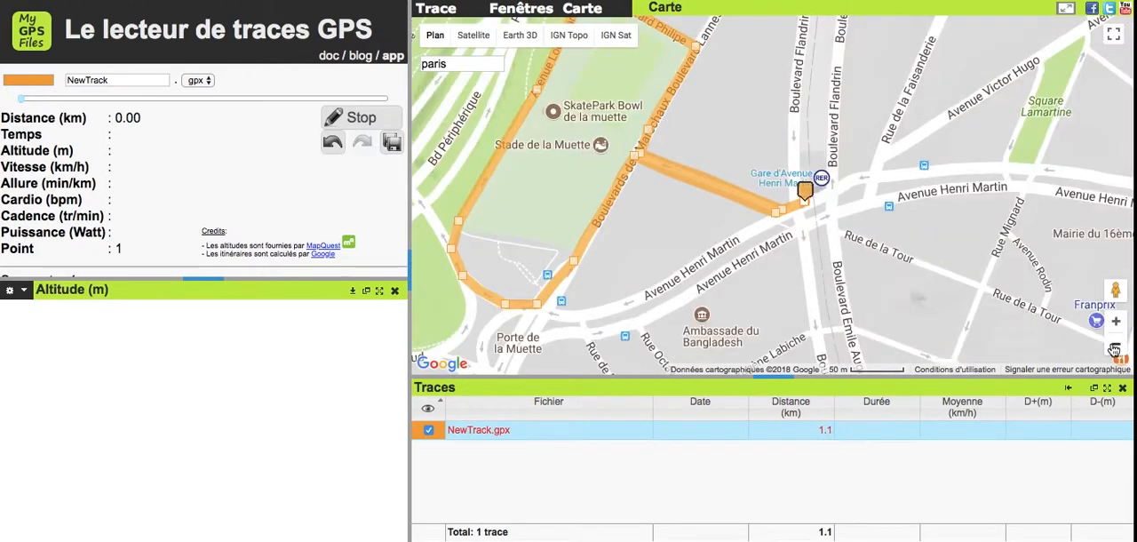
pyautogui.click(1115, 347)
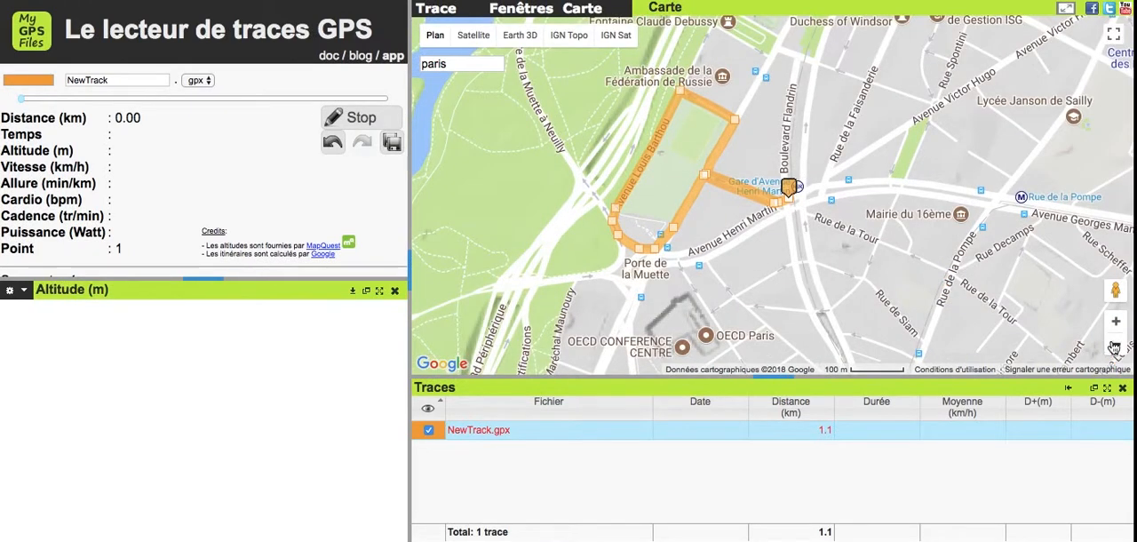
pyautogui.click(1116, 322)
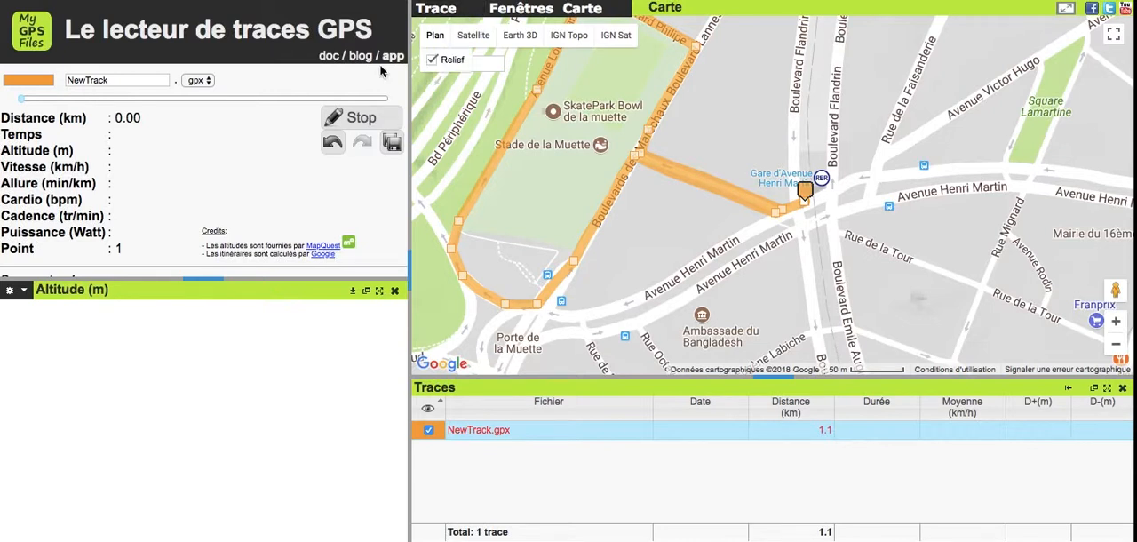
pyautogui.click(137, 79)
pyautogui.doubleClick(137, 79)
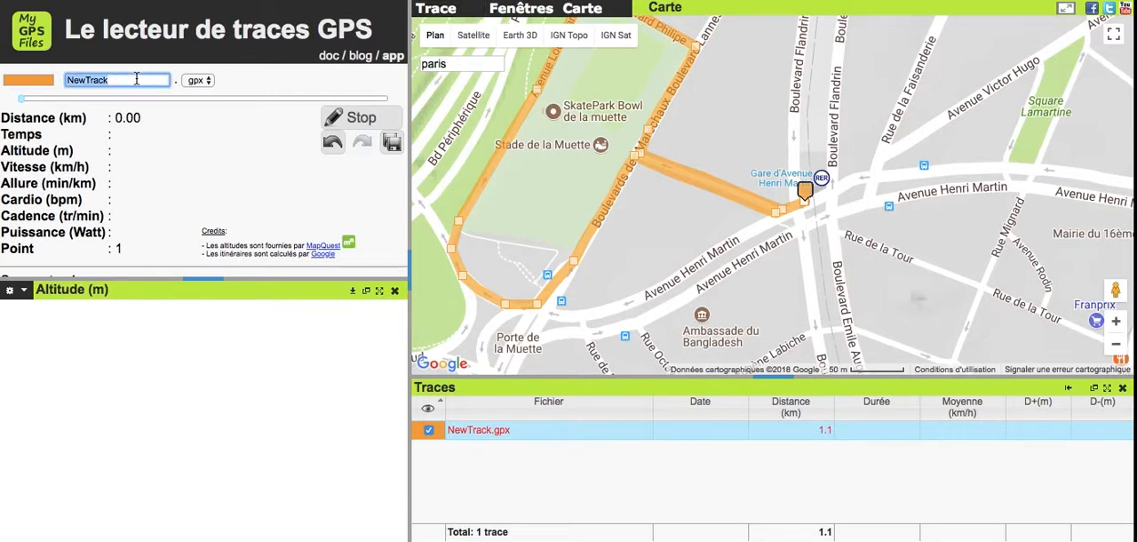
pyautogui.write('Ma noucelle balade')
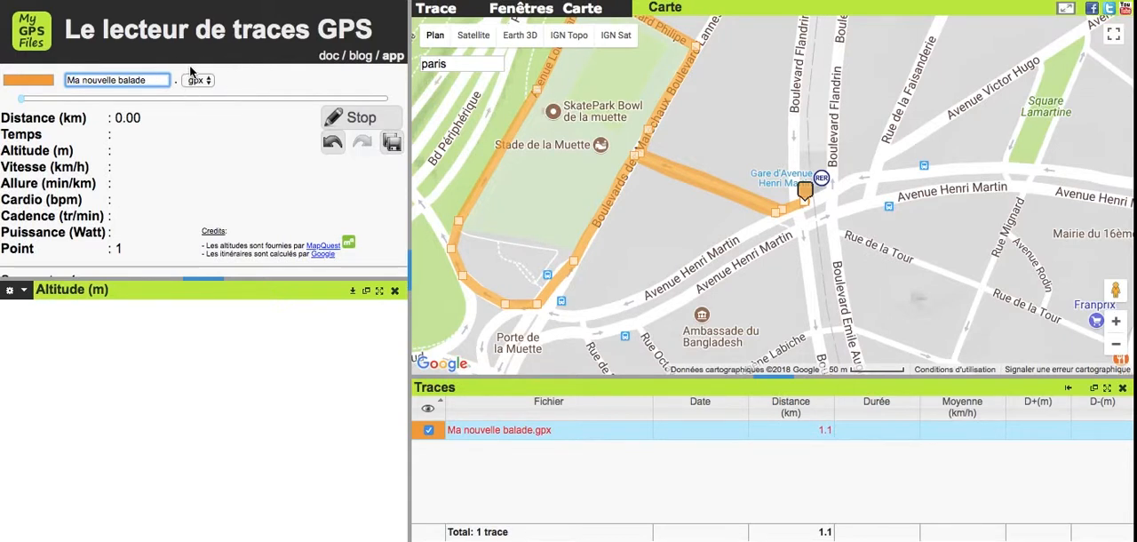
pyautogui.click(391, 144)
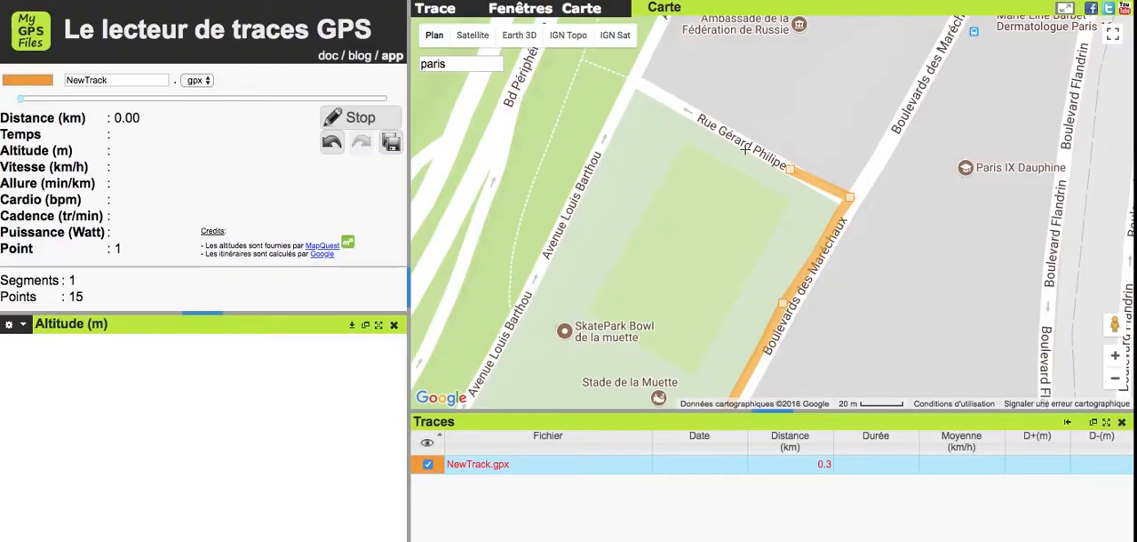
# - Extend the NewTrack track northwest along Rue Gérard Philipe to the corner of Avenue Louis Barthou
pyautogui.click(726, 139)
pyautogui.click(671, 104)
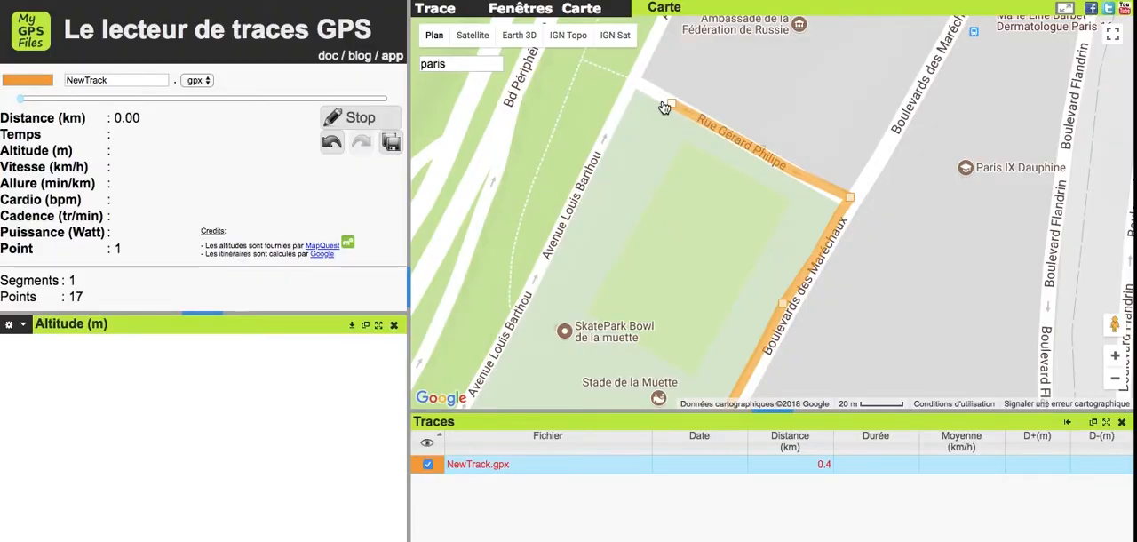
pyautogui.click(631, 83)
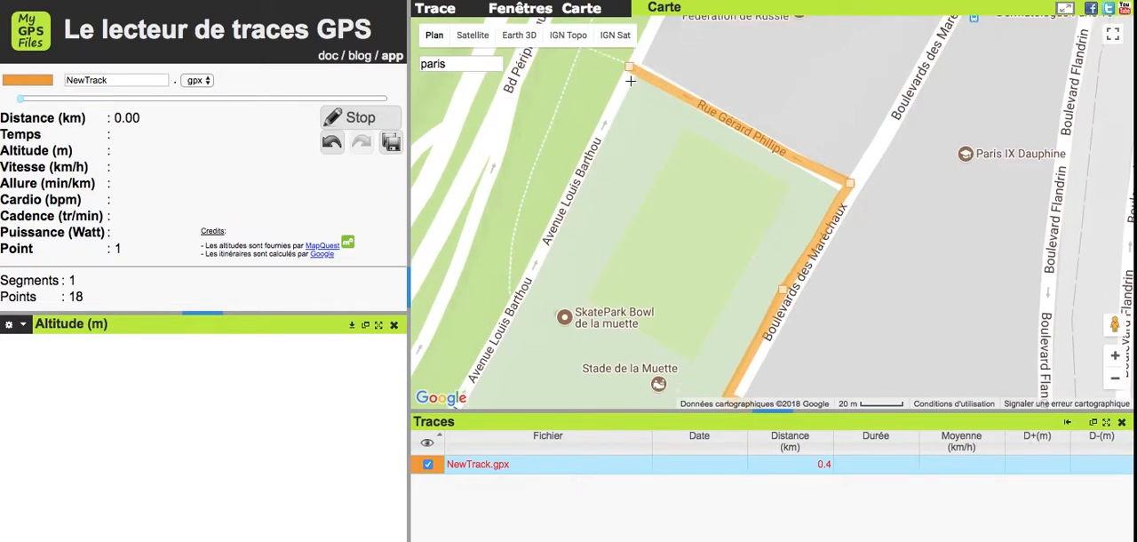
# - Extend the track southwest along Avenue Louis Barthou to a point alongside Stade de la Muette and stop editing
pyautogui.click(613, 105)
pyautogui.click(580, 172)
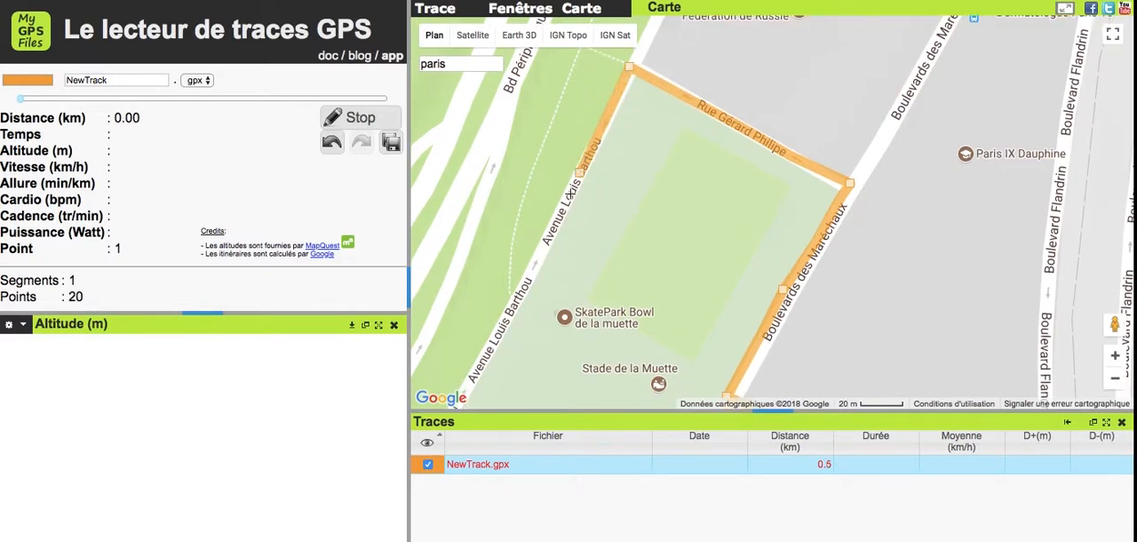
pyautogui.click(548, 237)
pyautogui.click(518, 300)
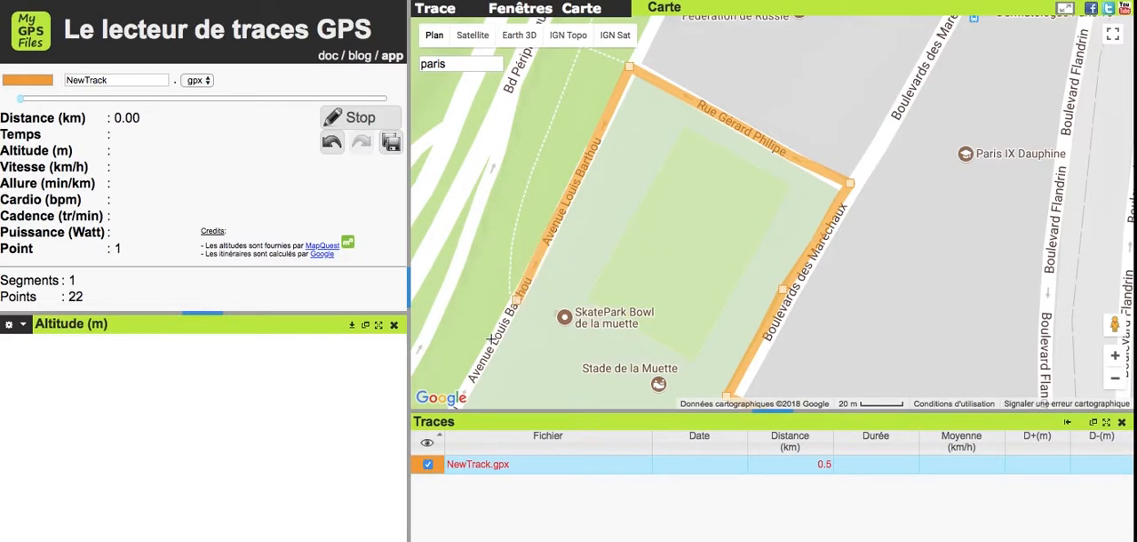
pyautogui.click(480, 356)
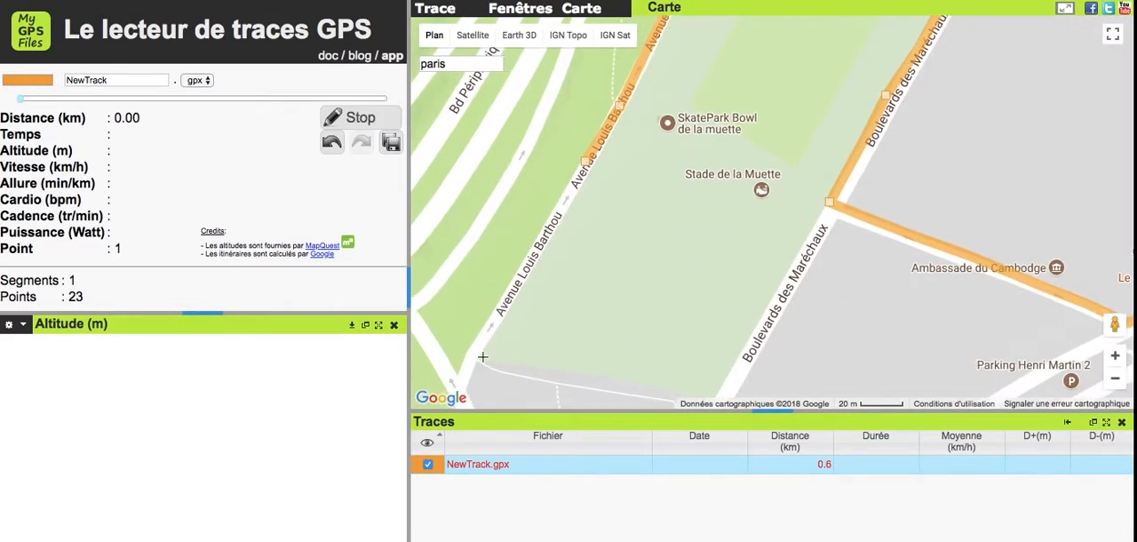
pyautogui.doubleClick(560, 213)
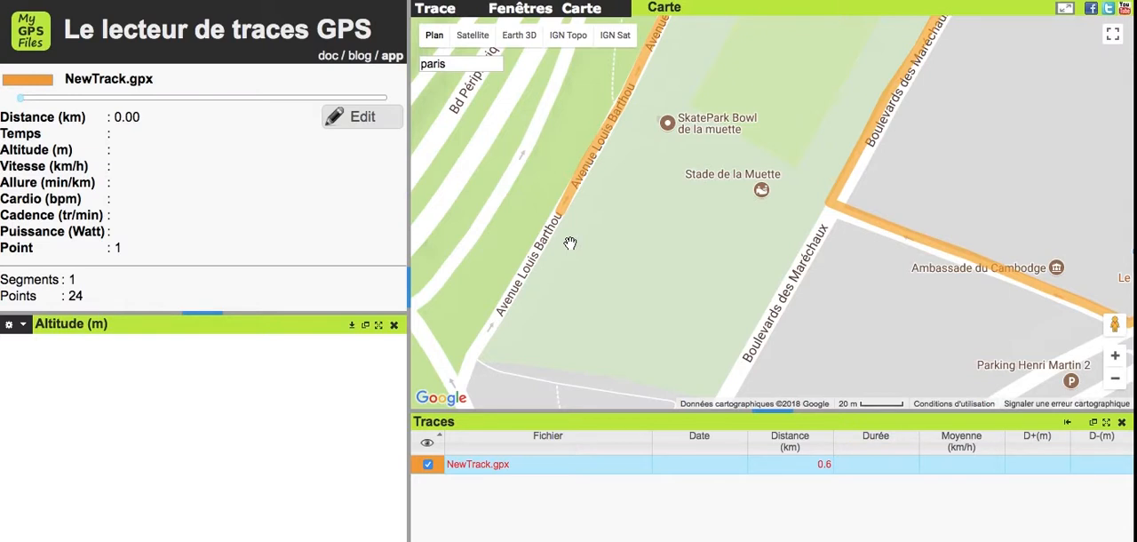
# - Reopen the partly drawn NewTrack track for editing around its end on Avenue Louis Barthou
pyautogui.click(383, 120)
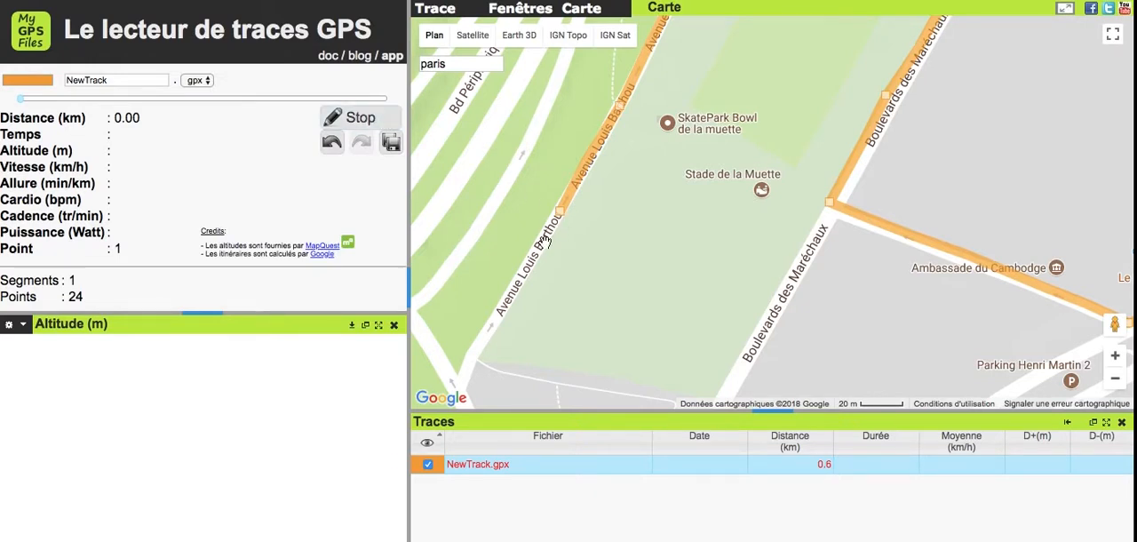
pyautogui.scroll(1, 548, 244)
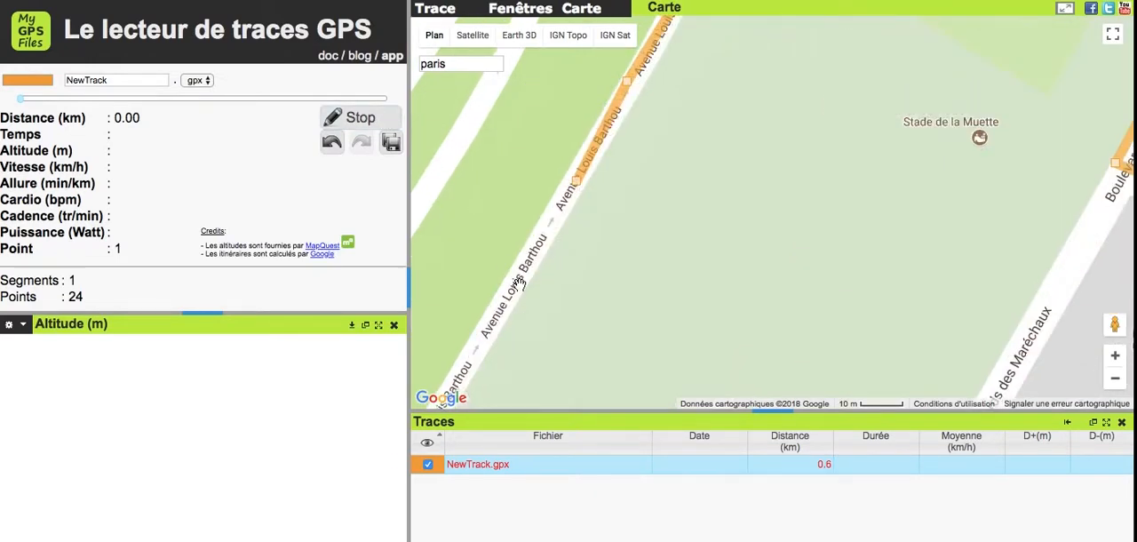
pyautogui.click(1116, 381)
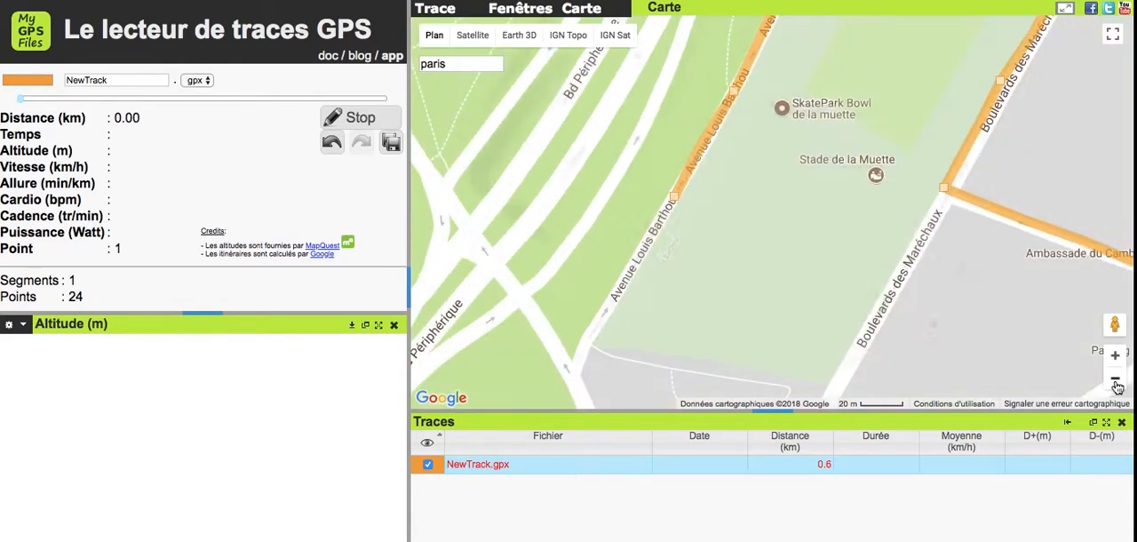
# - Create a second track starting at the first track's end and draw it southwest to the foot of Avenue Louis Barthou
pyautogui.click(438, 17)
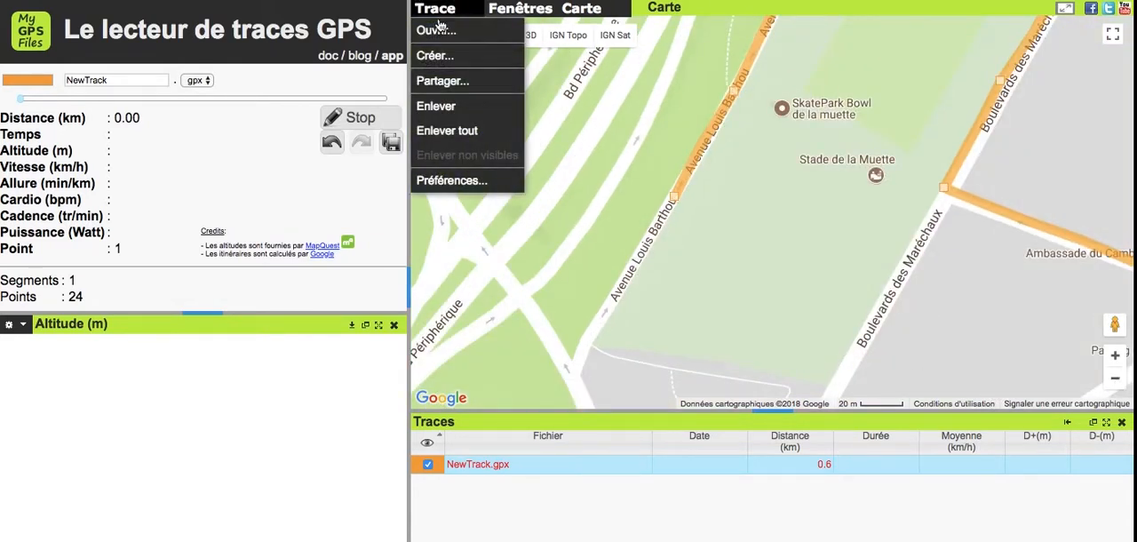
pyautogui.click(442, 56)
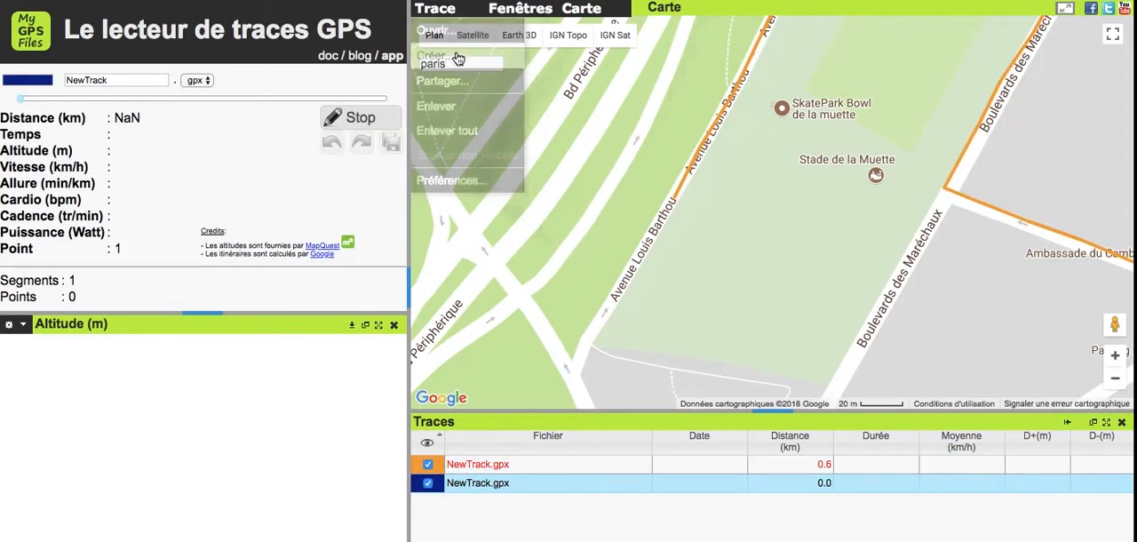
pyautogui.click(675, 202)
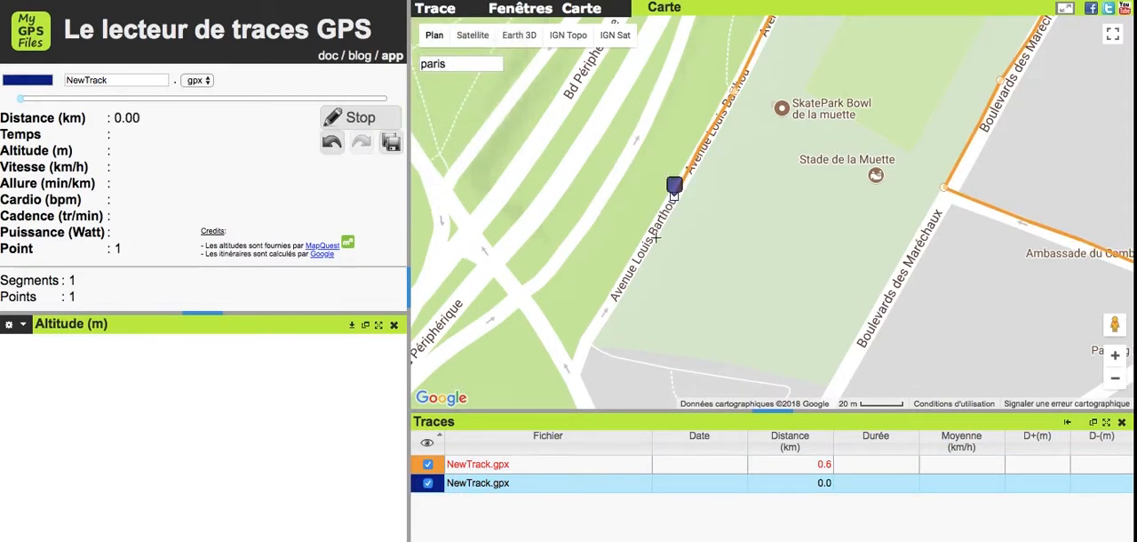
pyautogui.click(656, 225)
pyautogui.click(624, 277)
pyautogui.click(597, 326)
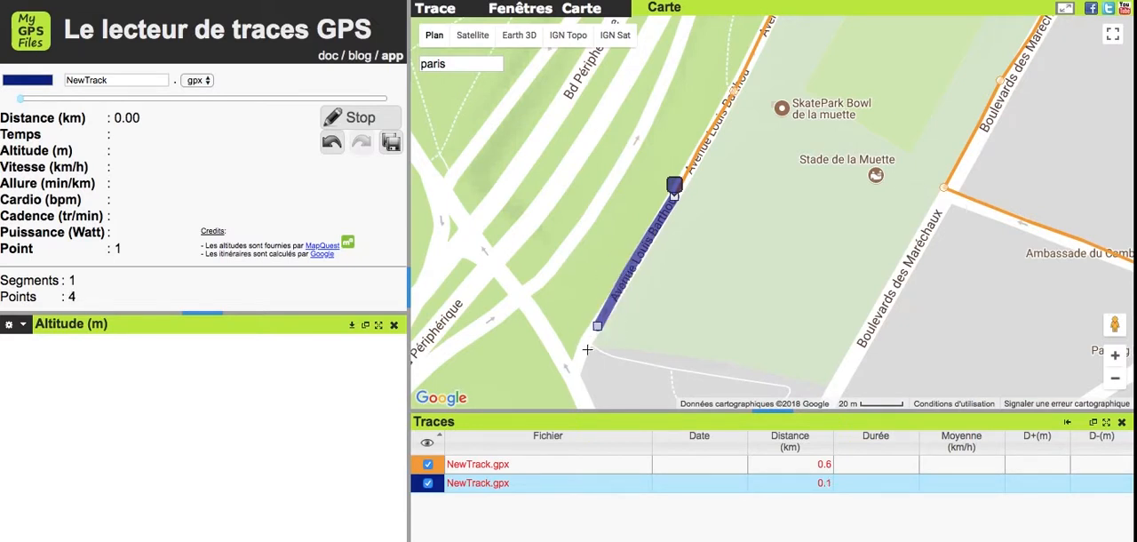
pyautogui.click(575, 370)
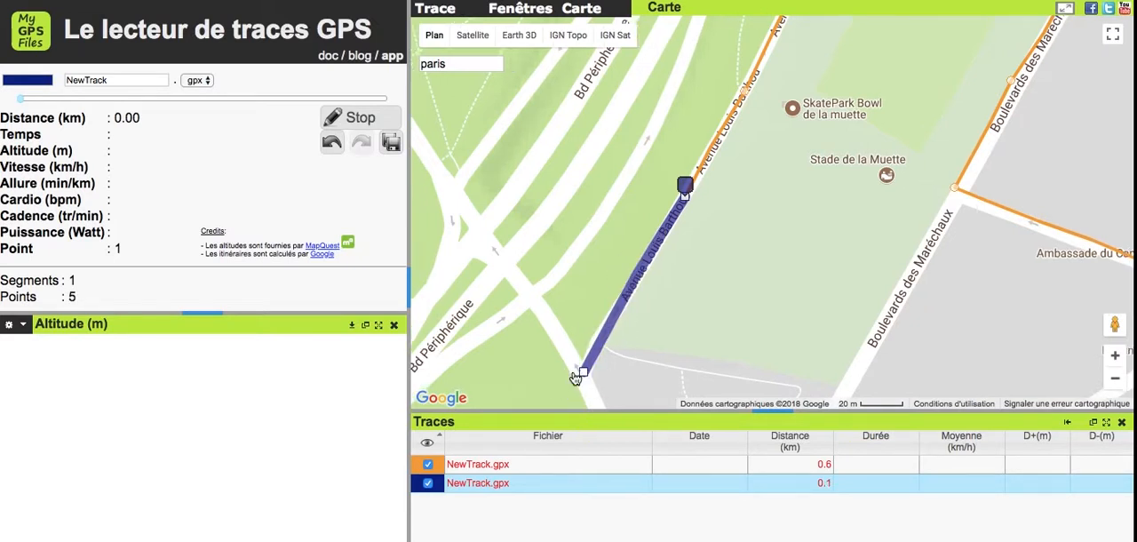
# - Extend the second track southeast around Place de Colombie to the start of Boulevards des Maréchaux
pyautogui.click(595, 271)
pyautogui.click(636, 321)
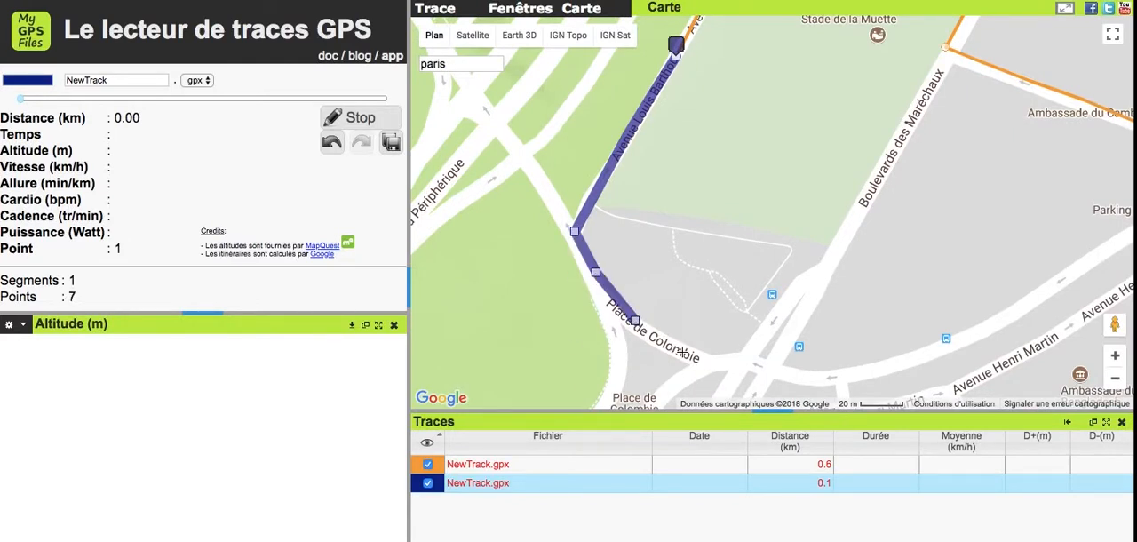
pyautogui.click(689, 353)
pyautogui.click(745, 353)
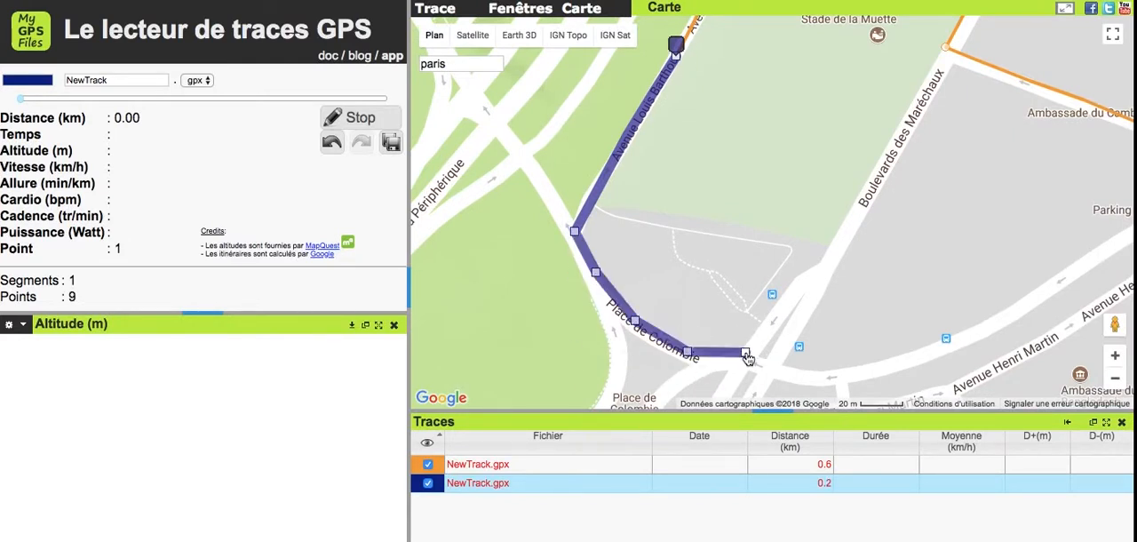
# - Extend the second track northeast up Boulevards des Maréchaux to just below the first track's corner
pyautogui.click(782, 311)
pyautogui.click(818, 270)
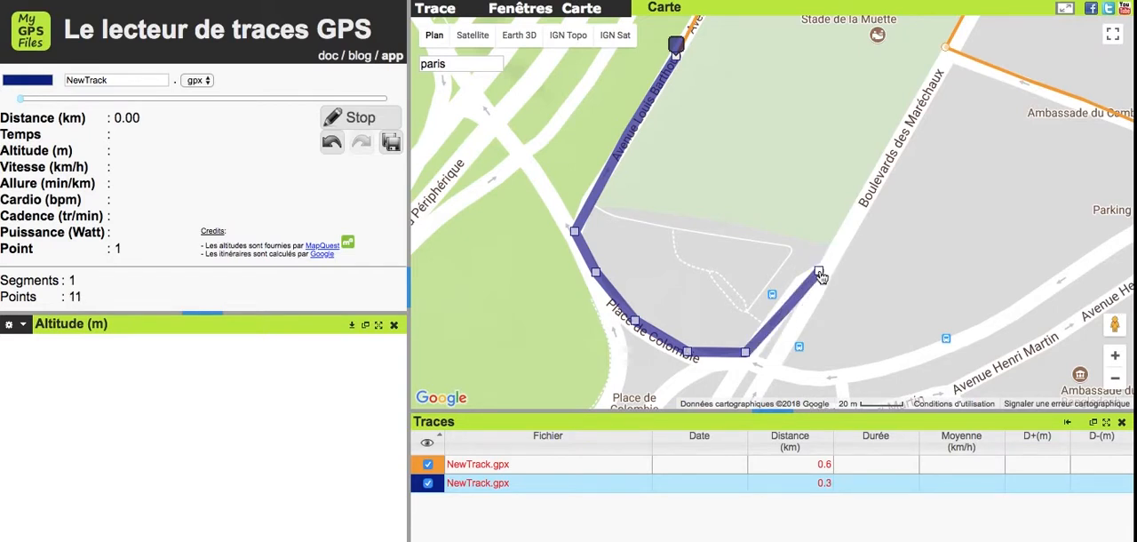
pyautogui.click(853, 221)
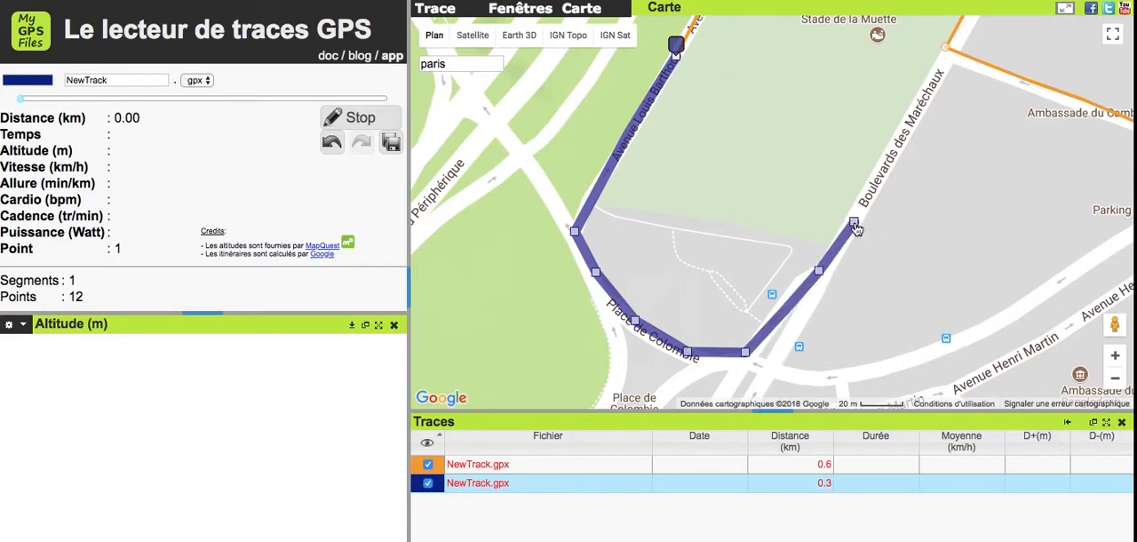
pyautogui.click(900, 132)
pyautogui.click(905, 125)
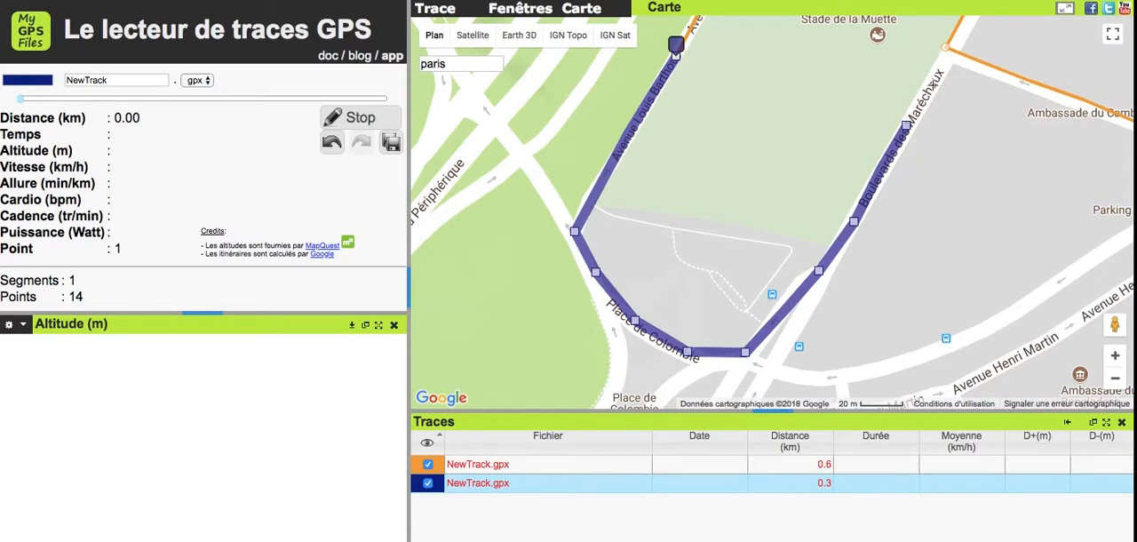
pyautogui.click(927, 92)
pyautogui.click(941, 59)
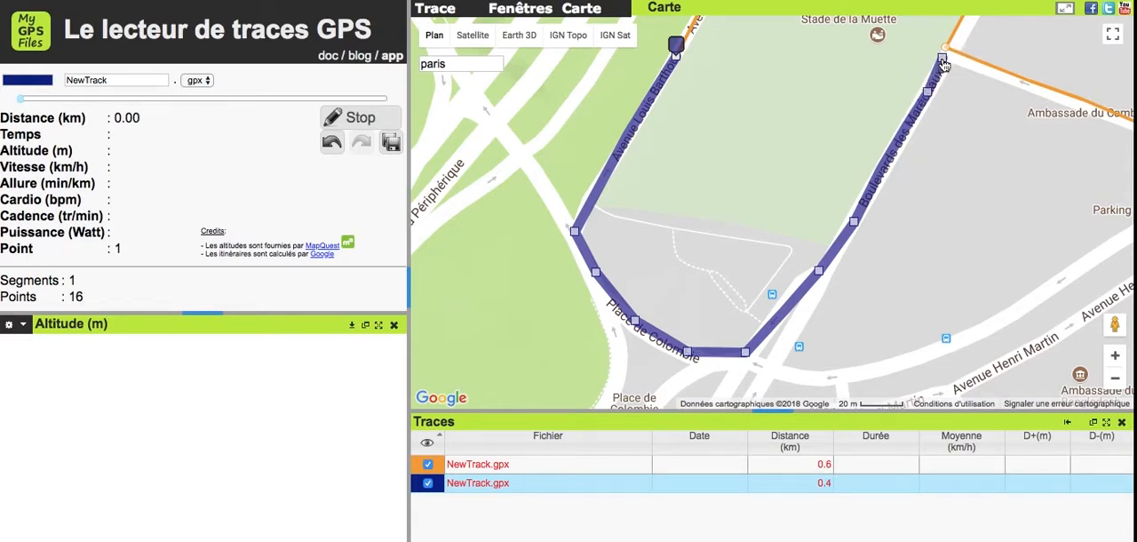
# - Extend the second track southeast past Ambassade du Cambodge to the first track's starting point near Le Flandrin
pyautogui.press('Right')
pyautogui.press('Up')
pyautogui.press('Up')
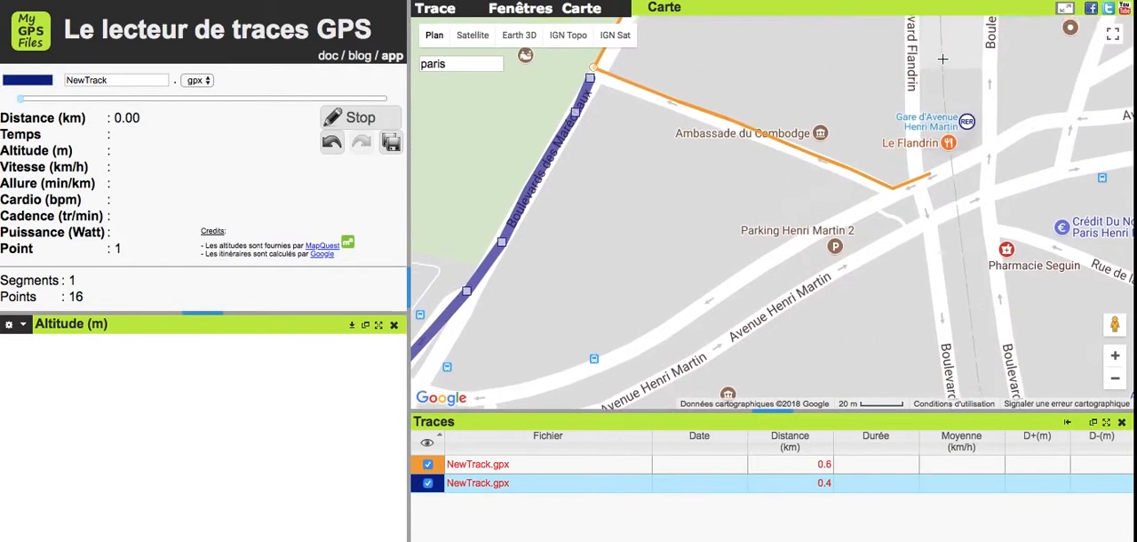
pyautogui.scroll(1, 943, 59)
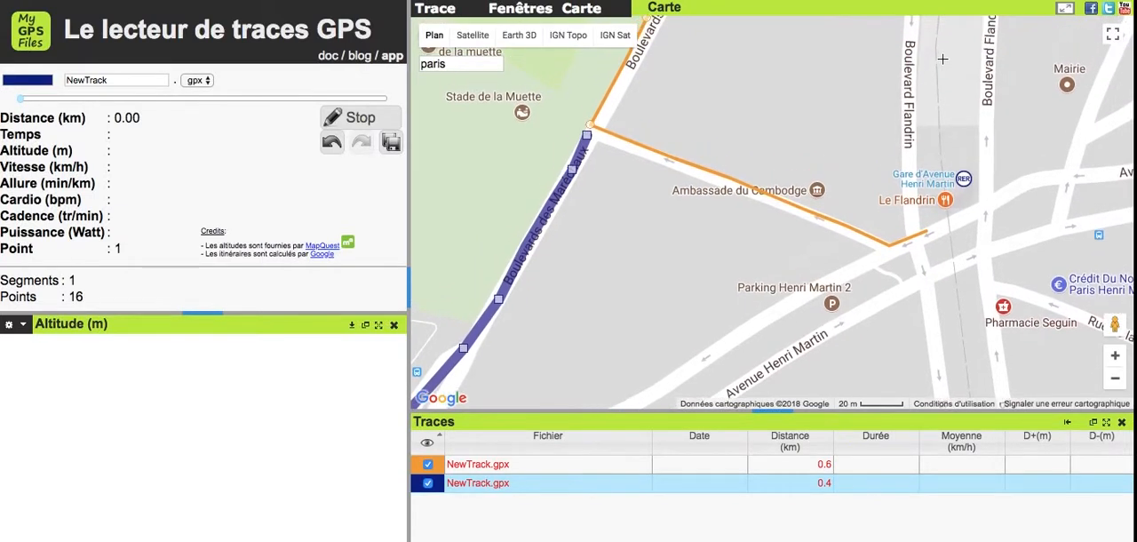
pyautogui.click(616, 146)
pyautogui.click(674, 169)
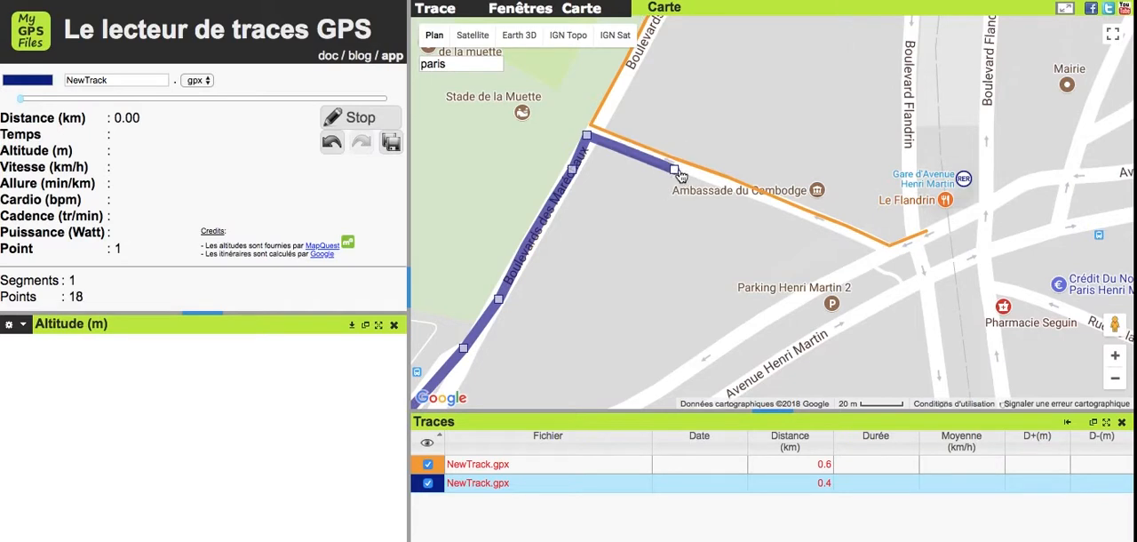
pyautogui.click(712, 182)
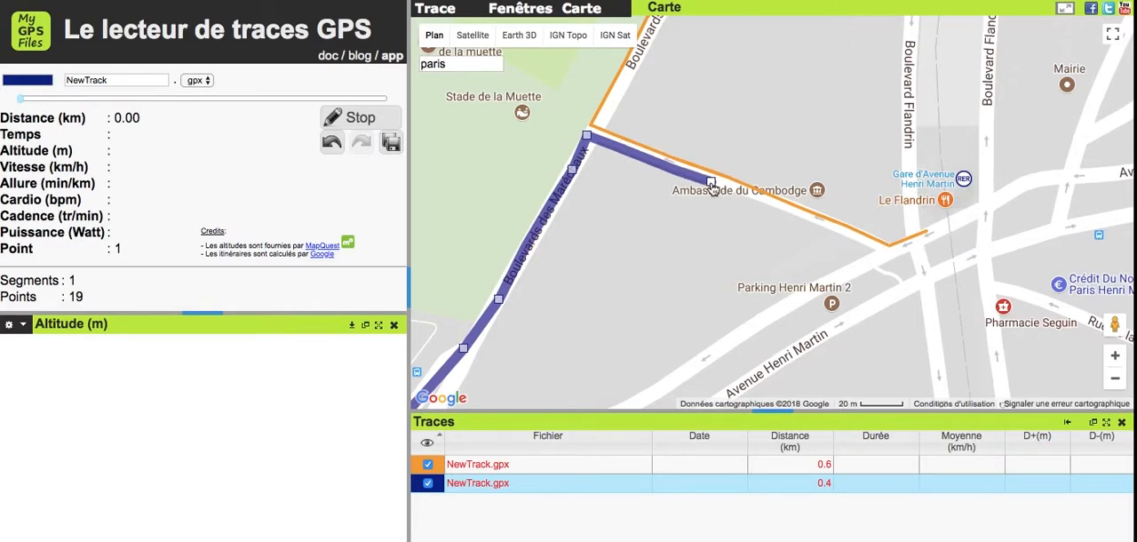
pyautogui.click(774, 207)
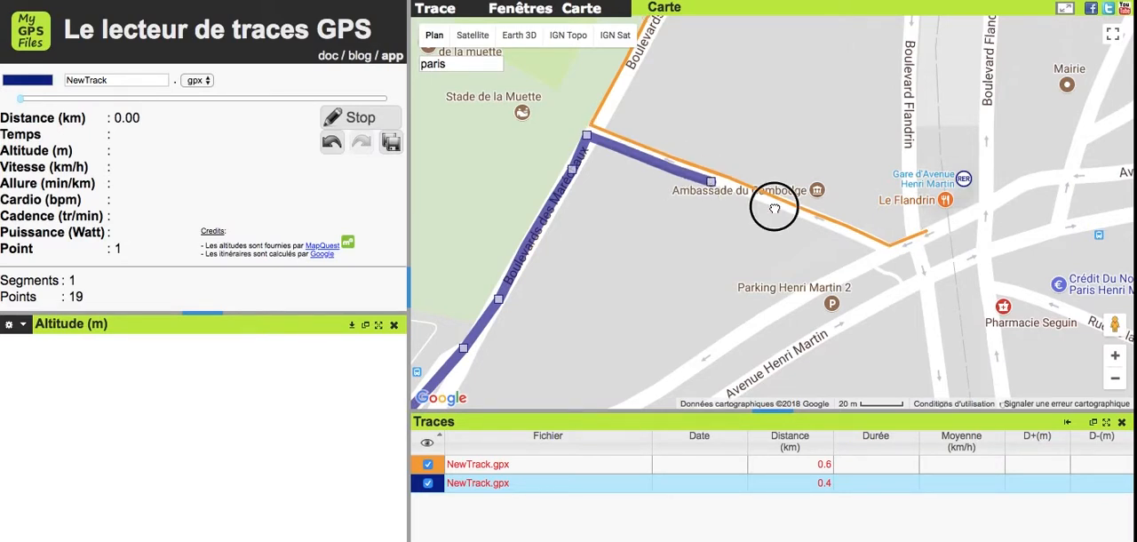
pyautogui.click(821, 229)
pyautogui.click(860, 243)
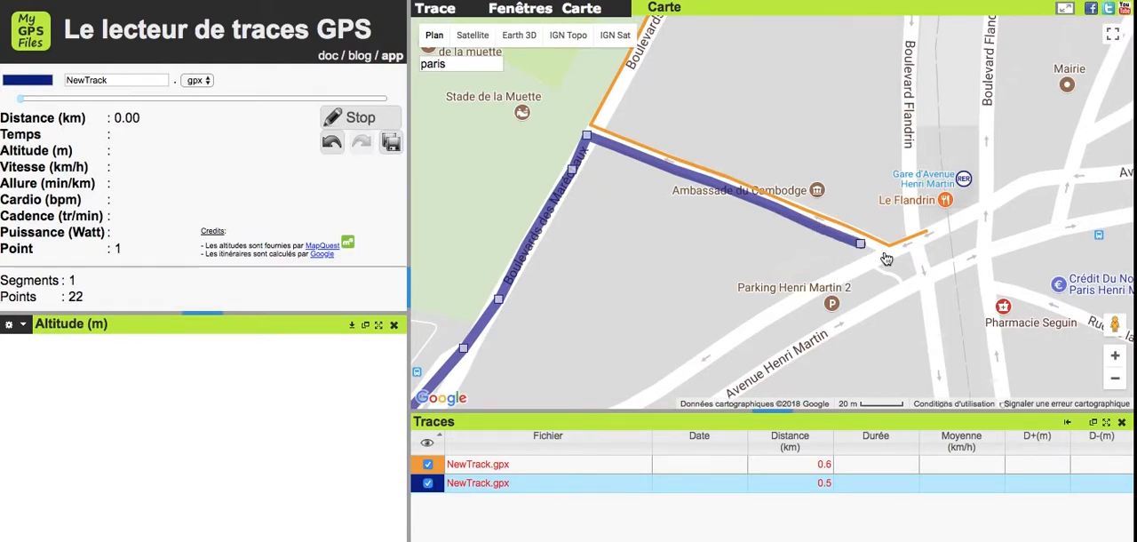
pyautogui.click(885, 256)
pyautogui.click(926, 233)
pyautogui.press('Left')
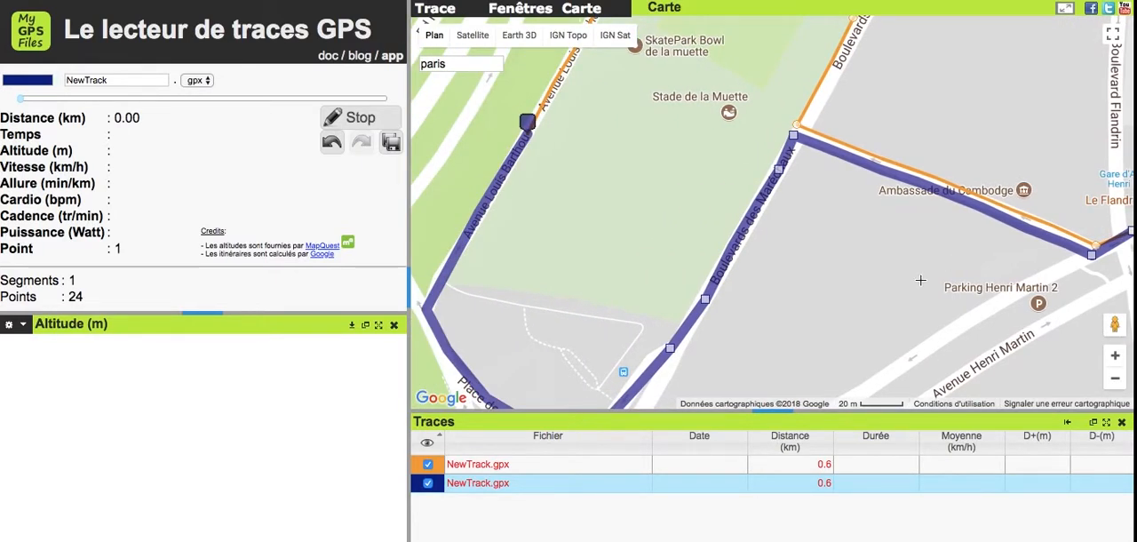
# - Merge all the tracks into one new track with the toolbox's Fusionner les traces command, and close the toolbox
pyautogui.scroll(-1, 921, 280)
pyautogui.press('Right')
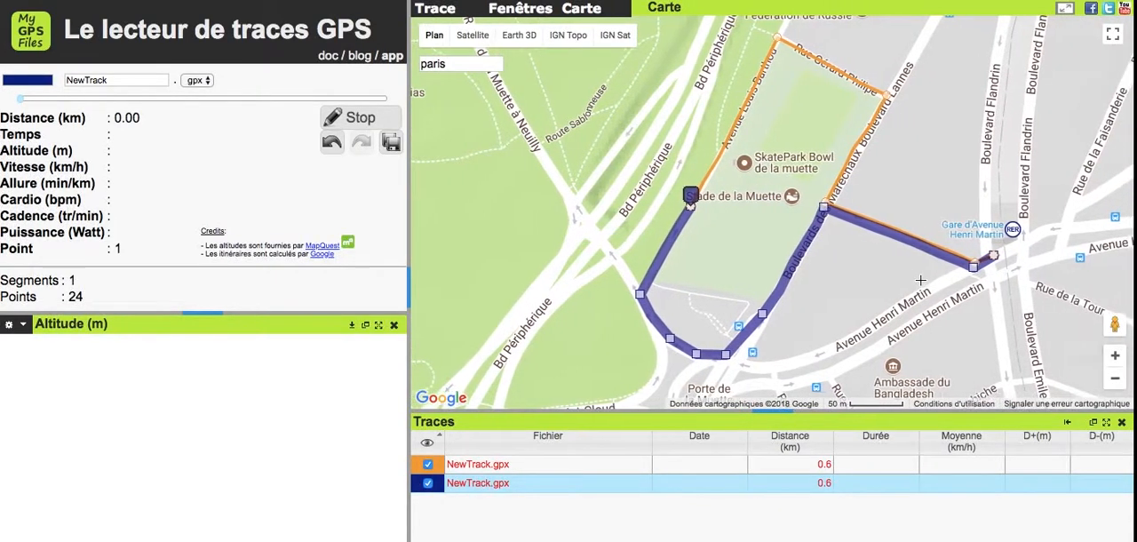
pyautogui.press('Right')
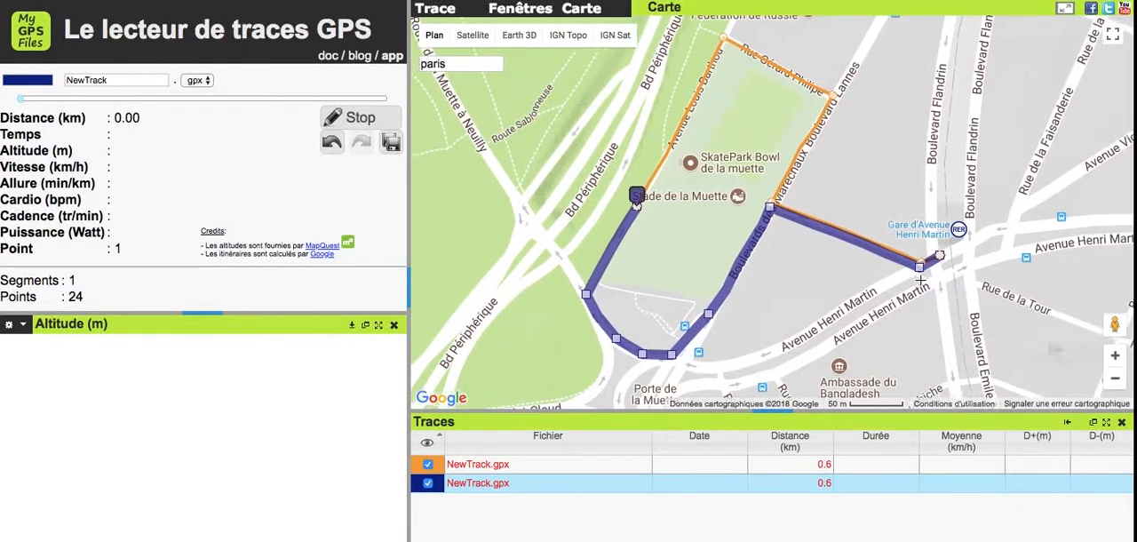
pyautogui.press('Up')
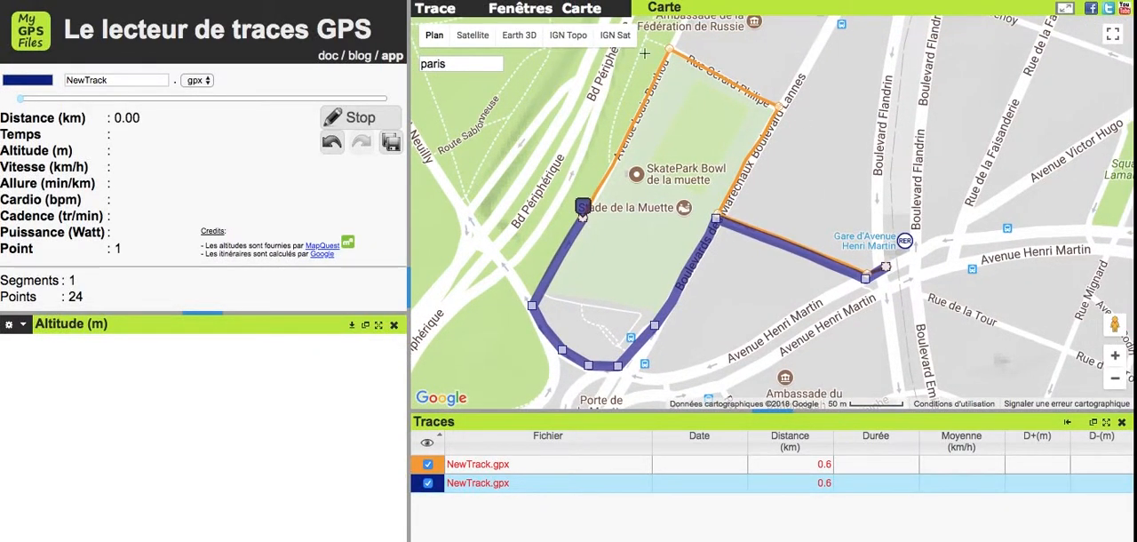
pyautogui.click(514, 14)
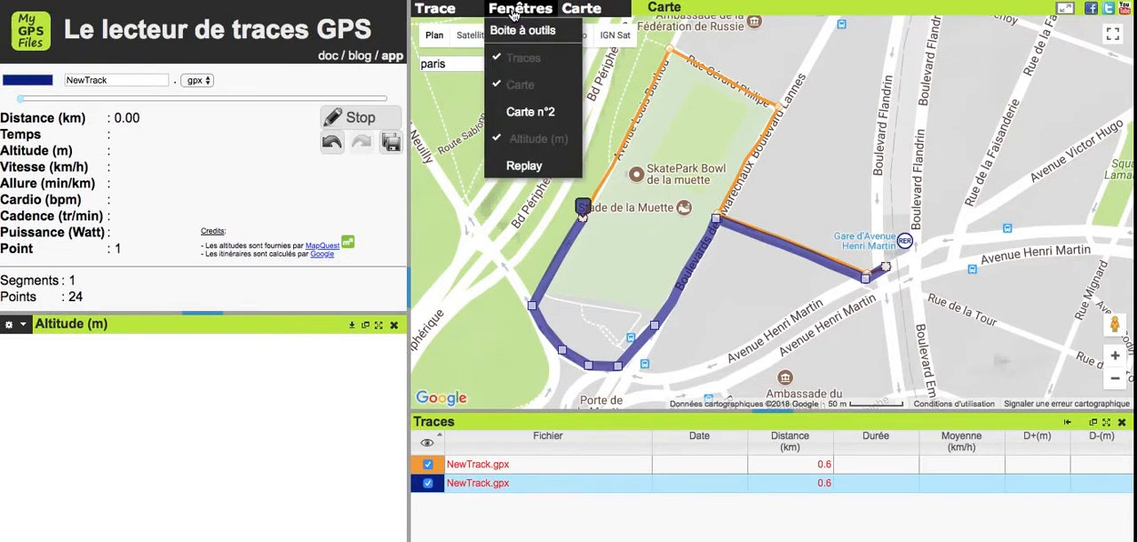
pyautogui.click(524, 32)
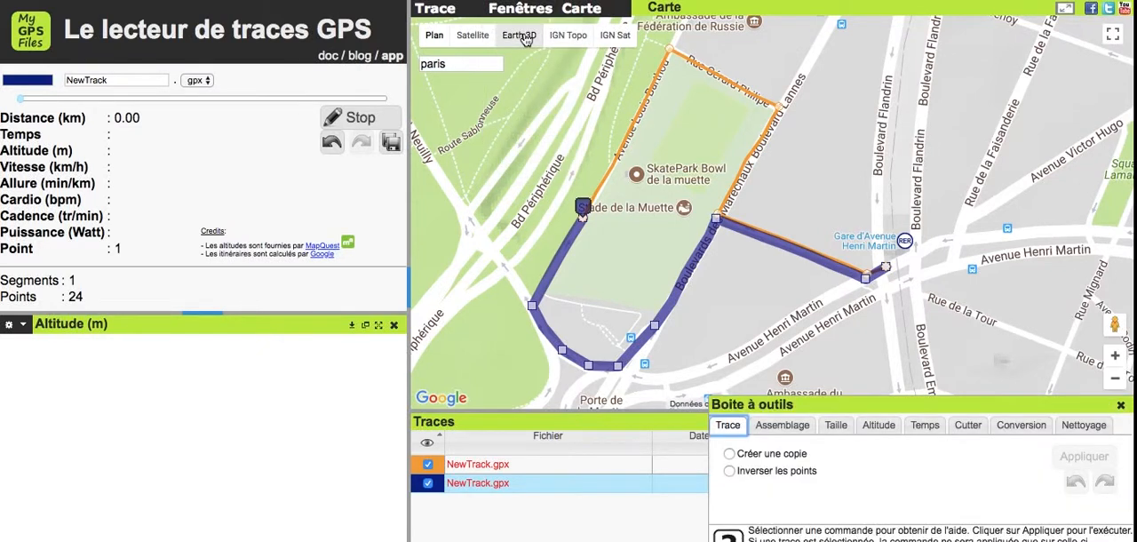
pyautogui.click(783, 426)
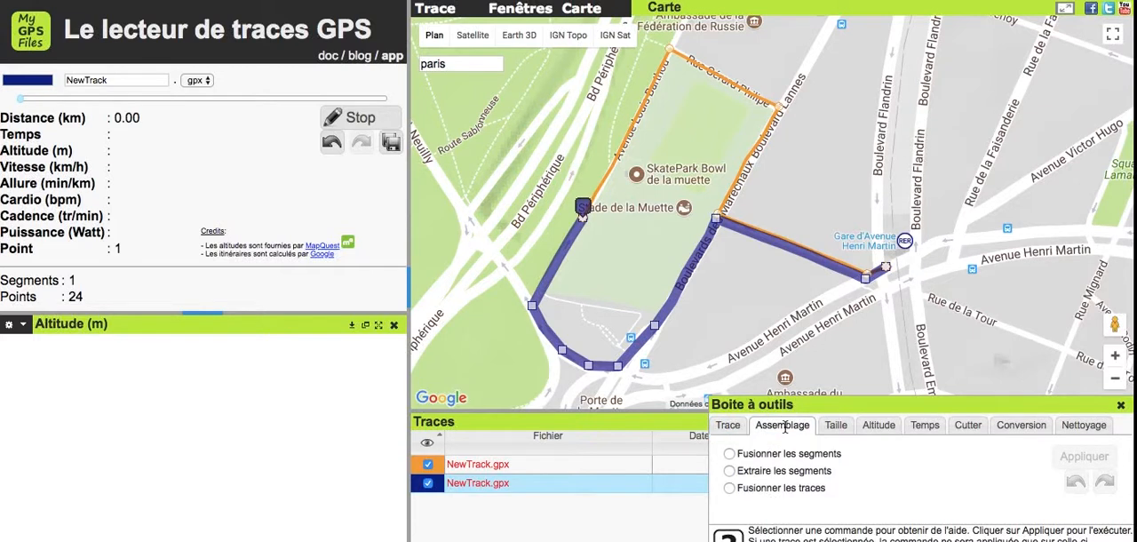
pyautogui.click(731, 490)
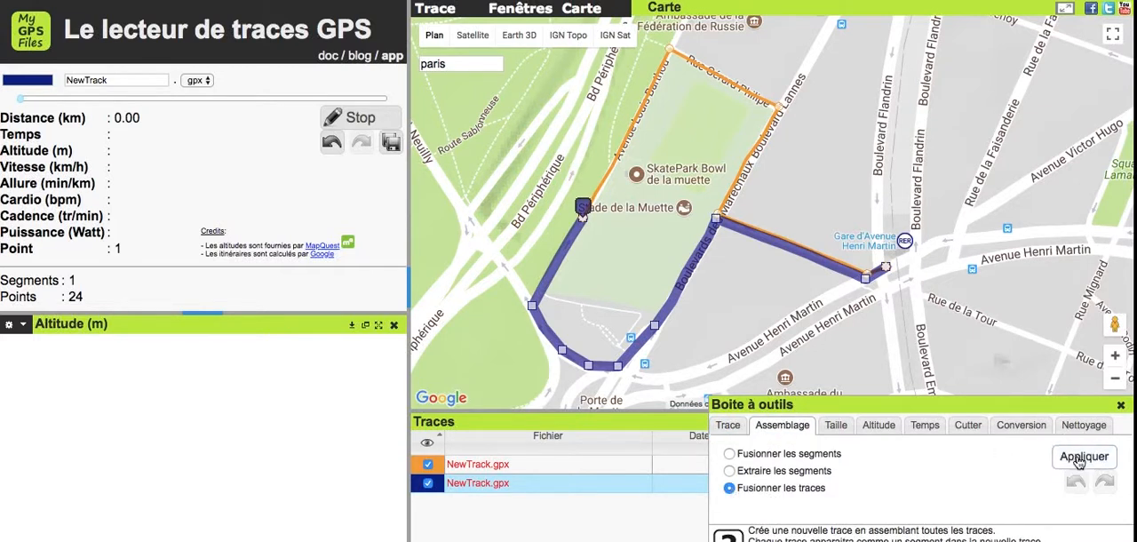
pyautogui.click(1079, 460)
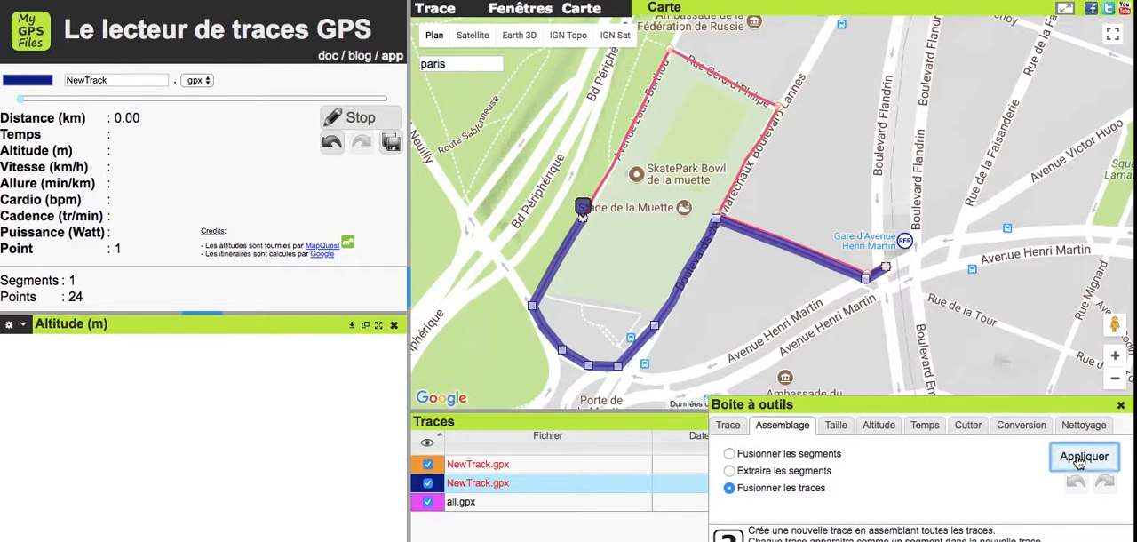
pyautogui.click(1120, 405)
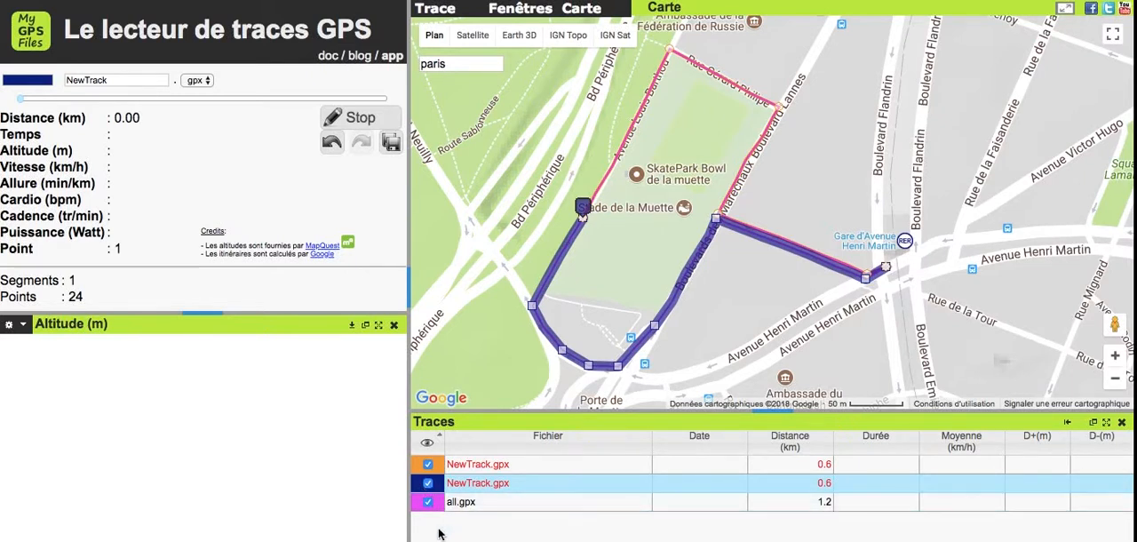
# - Hide the two original NewTrack.gpx tracks and rename the merged all.gpx track to "ma nouvelle trace"
pyautogui.click(427, 482)
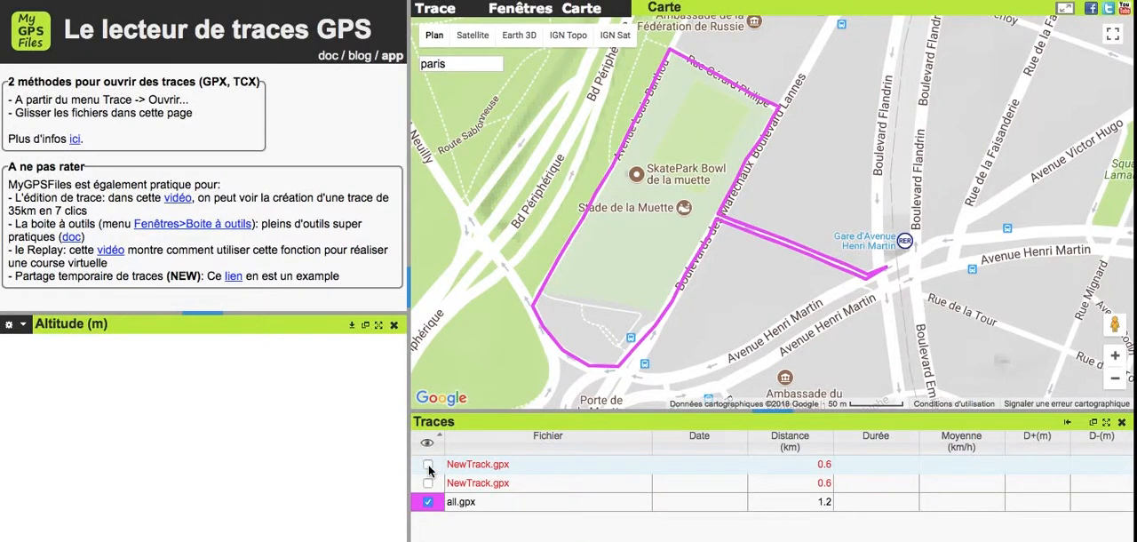
pyautogui.click(523, 508)
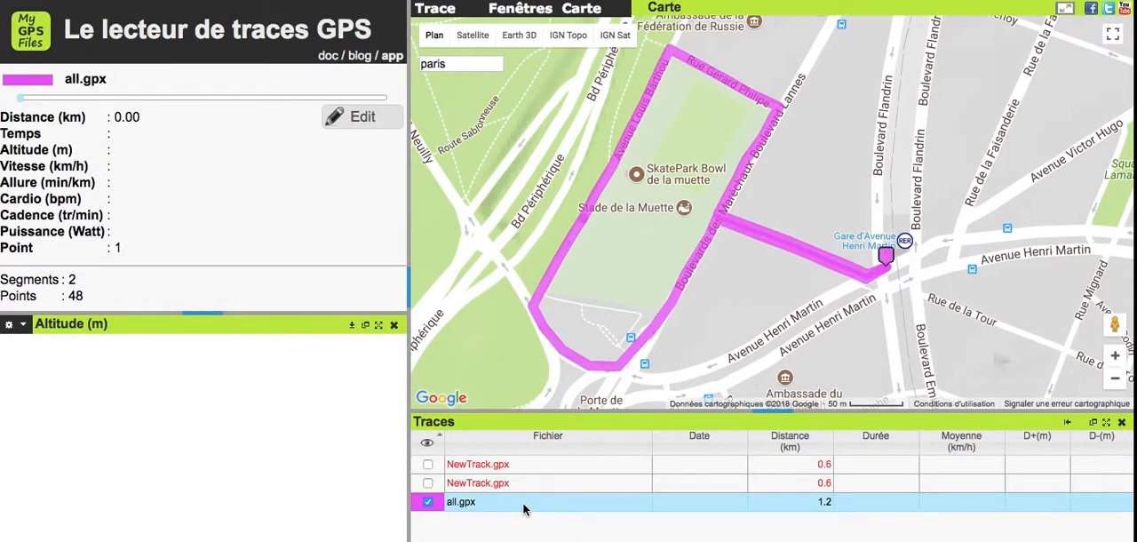
pyautogui.click(368, 123)
pyautogui.click(104, 78)
pyautogui.click(104, 78)
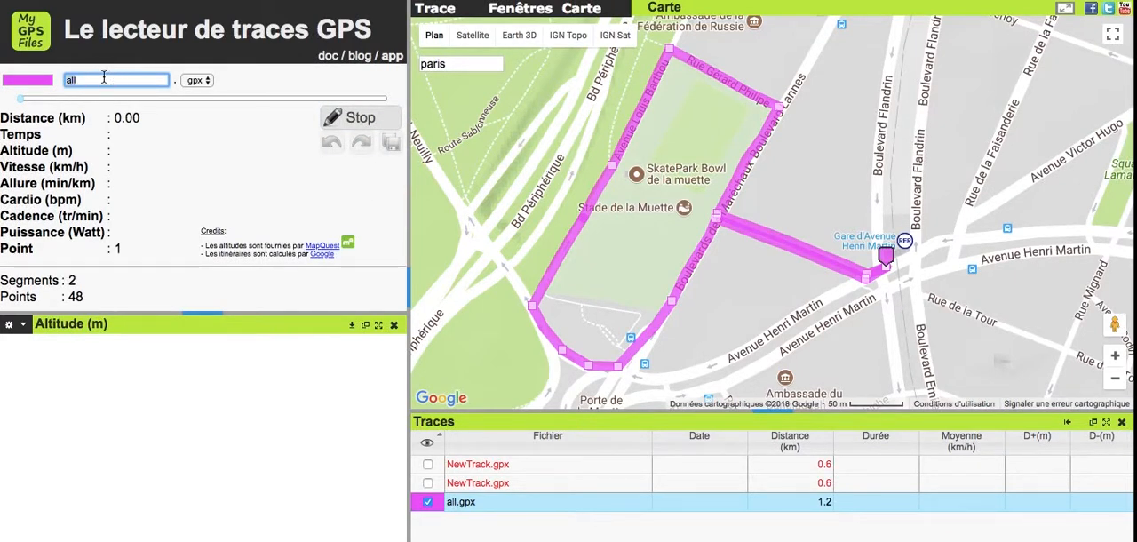
pyautogui.write('ma nouvelle trace')
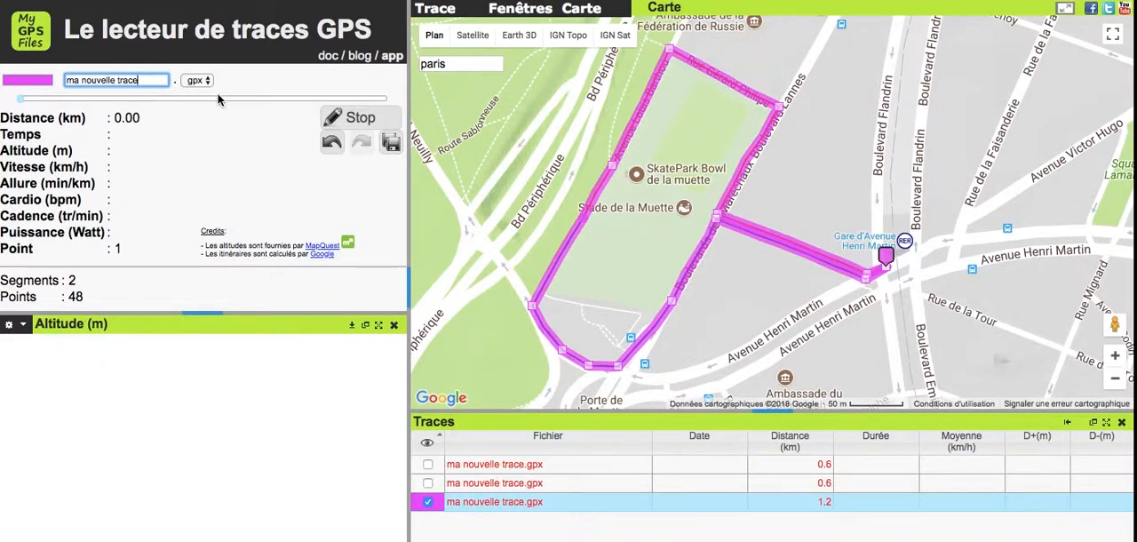